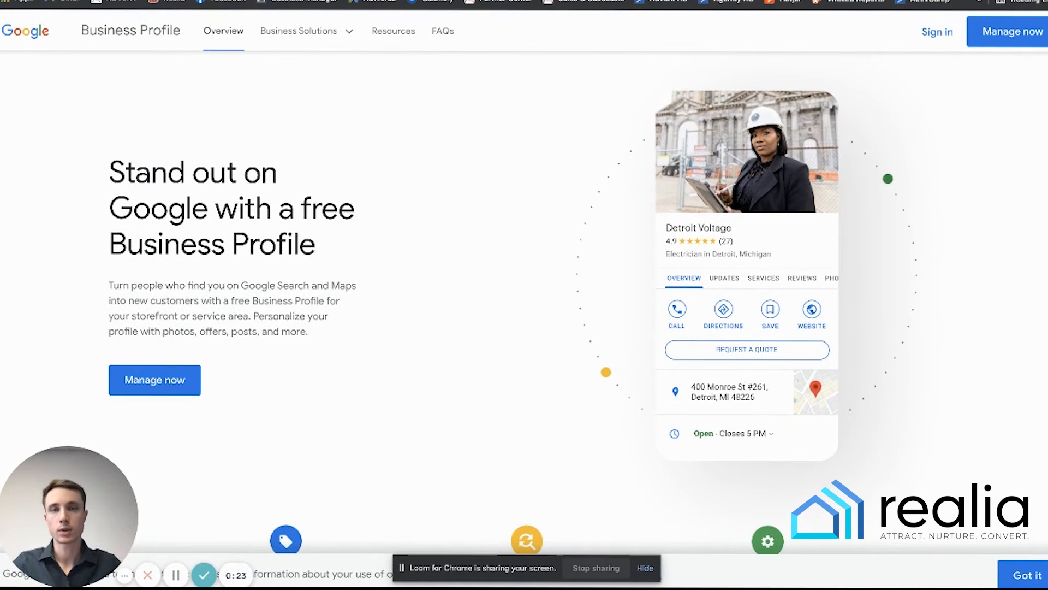
- Open the Google Business Profile result from the search results and choose Manage now
key("super+grave")
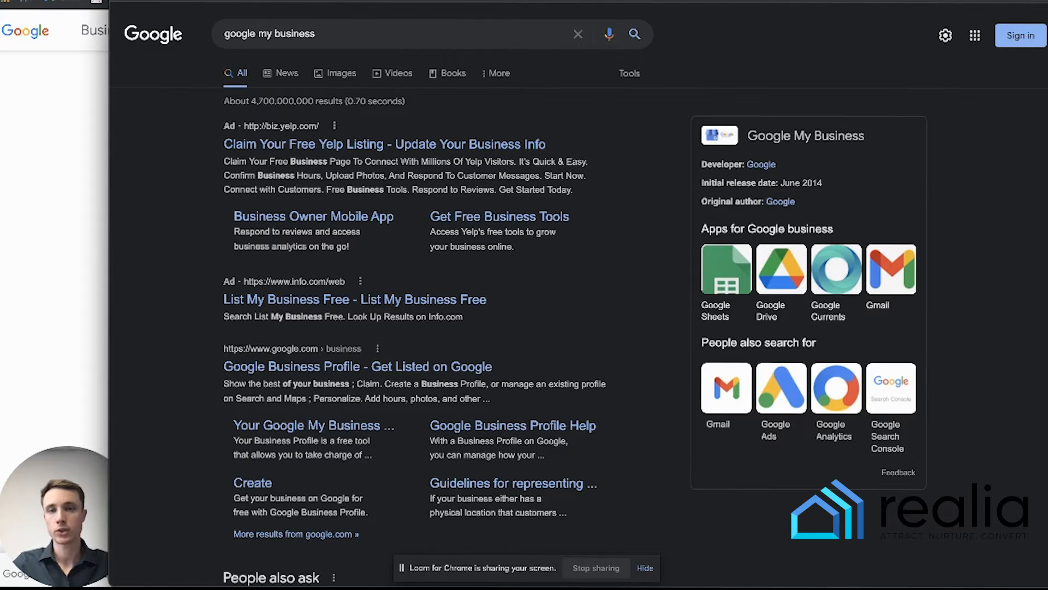
left_click(326, 372)
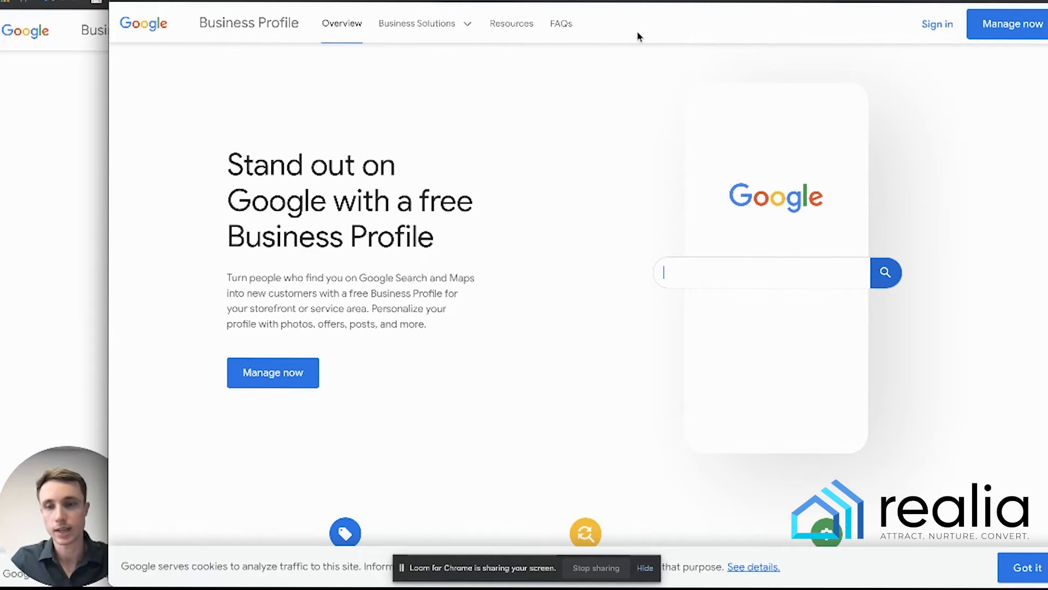
left_click(995, 28)
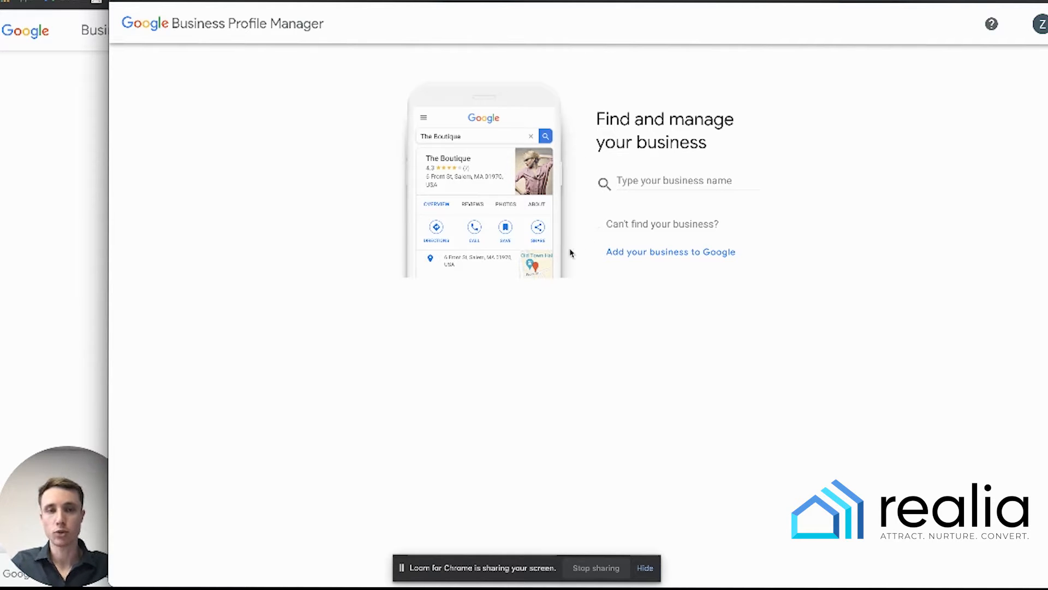
- Add a new business named Realia with the category Real estate agents
left_click(683, 181)
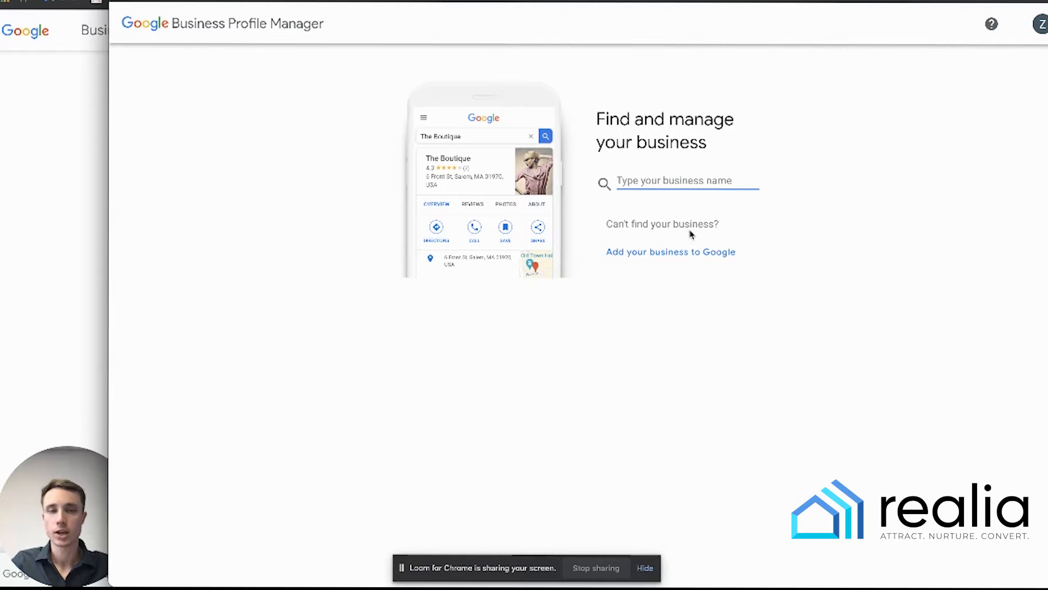
left_click(688, 257)
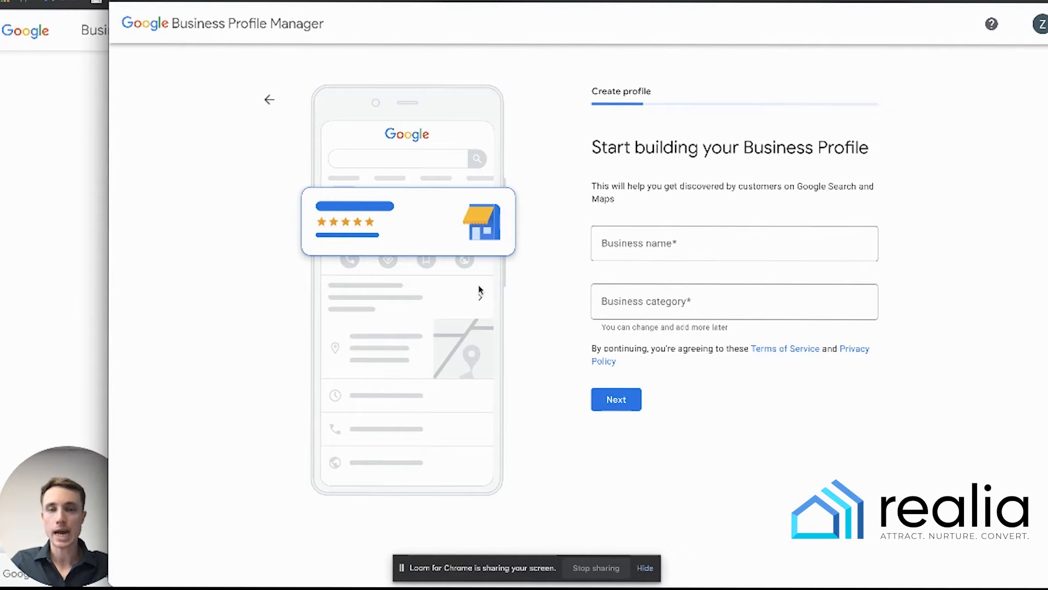
left_click(628, 244)
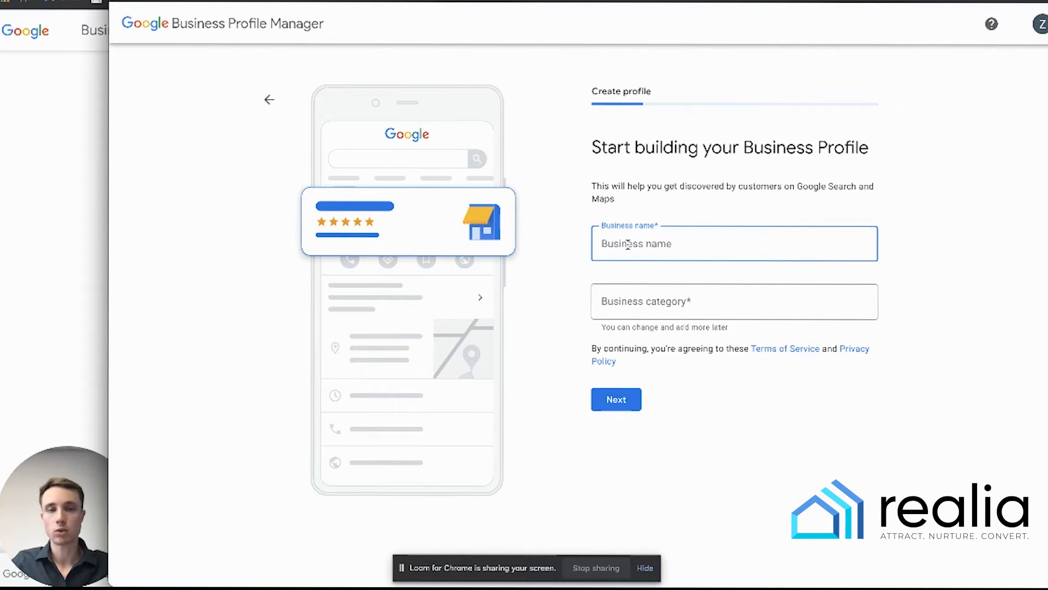
type("Re")
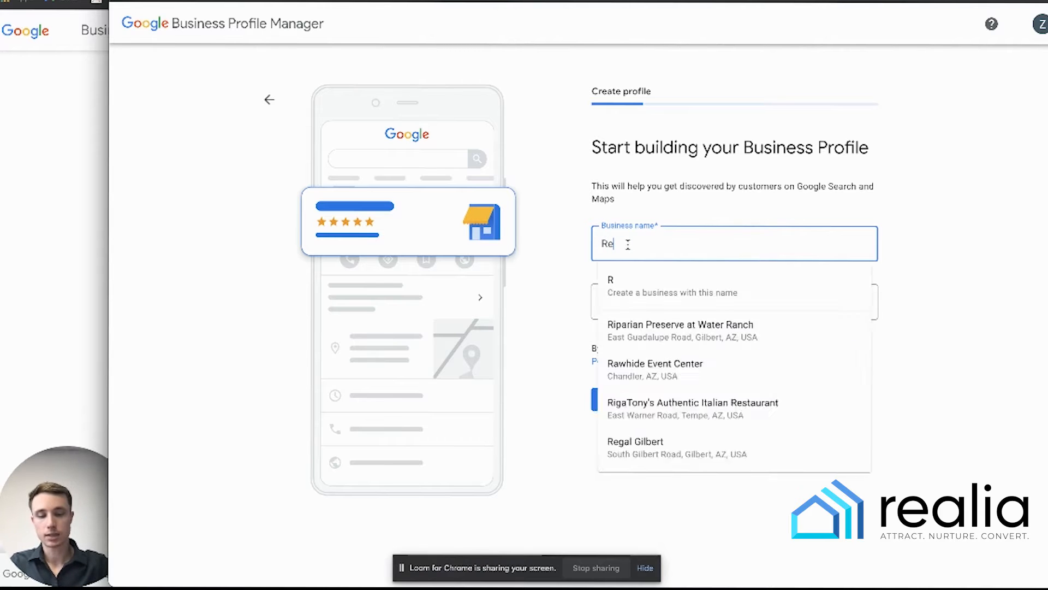
type("alia")
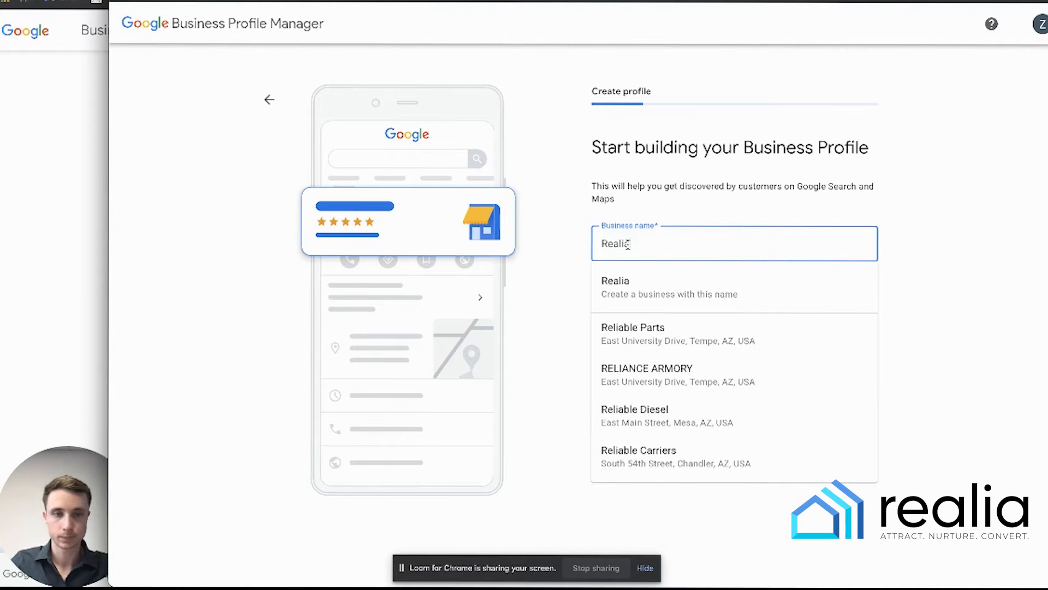
left_click(638, 288)
left_click(690, 303)
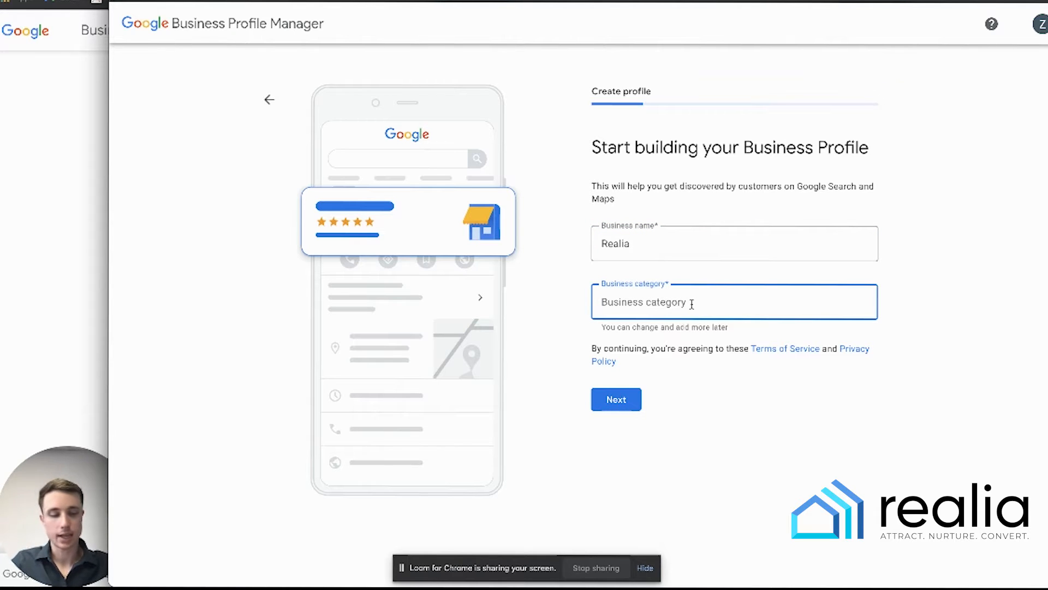
type("Rea")
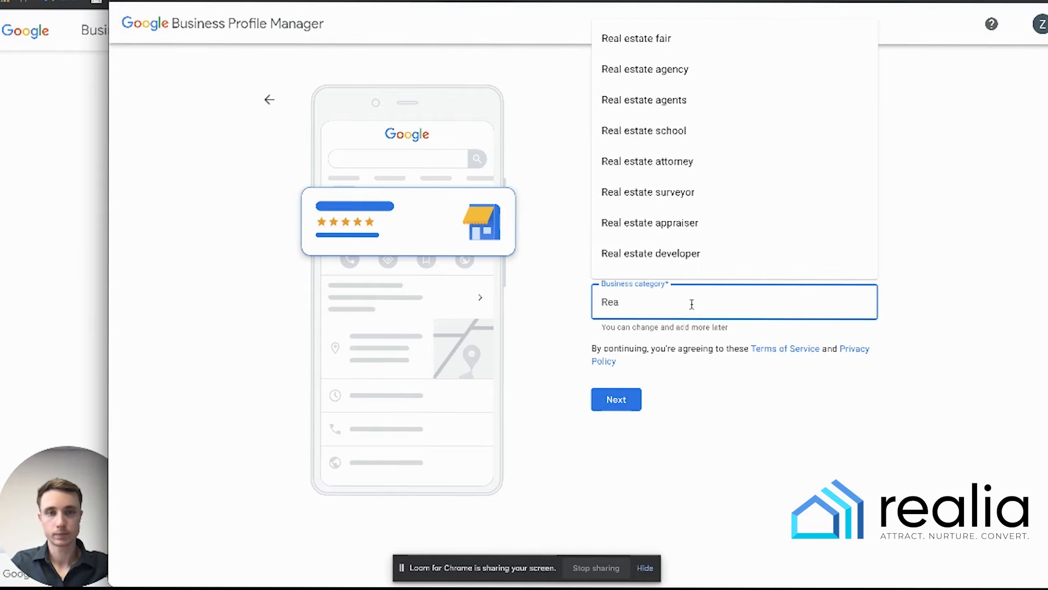
left_click(689, 100)
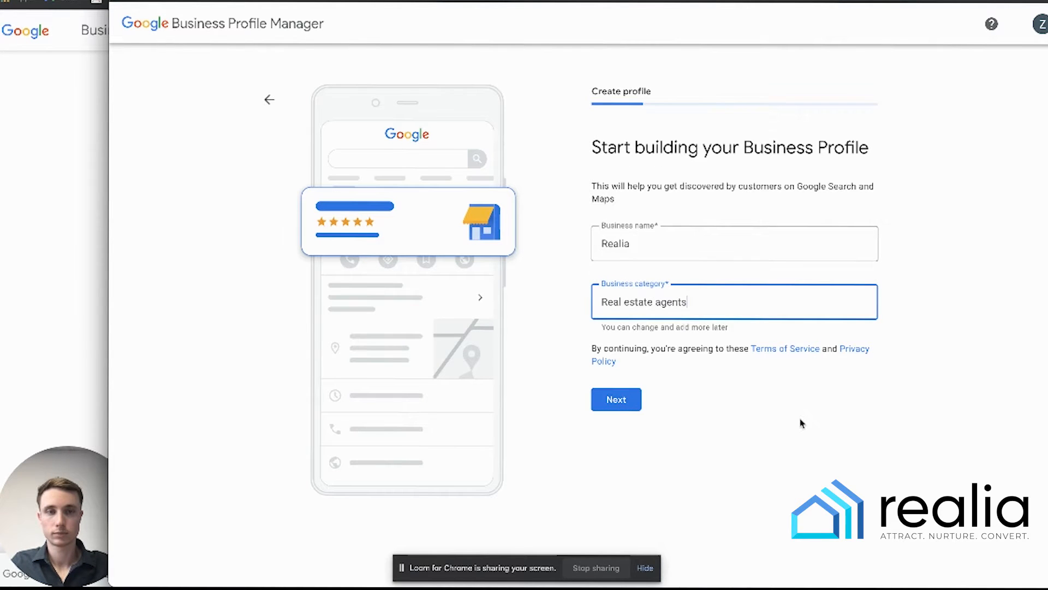
left_click(618, 408)
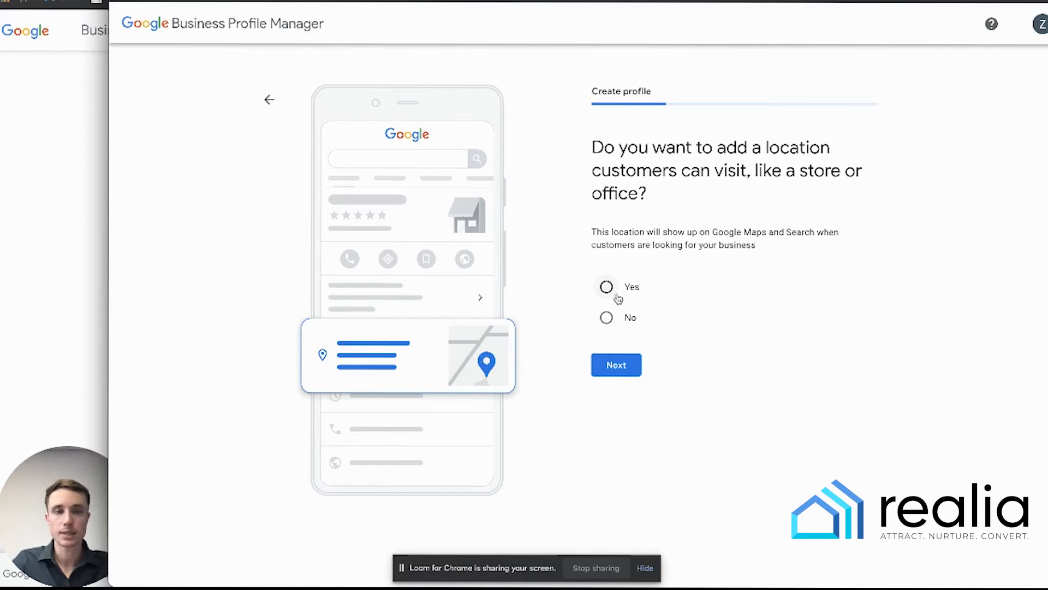
- Confirm a visitable location and paste the street address, accepting the suggested match
left_click(606, 286)
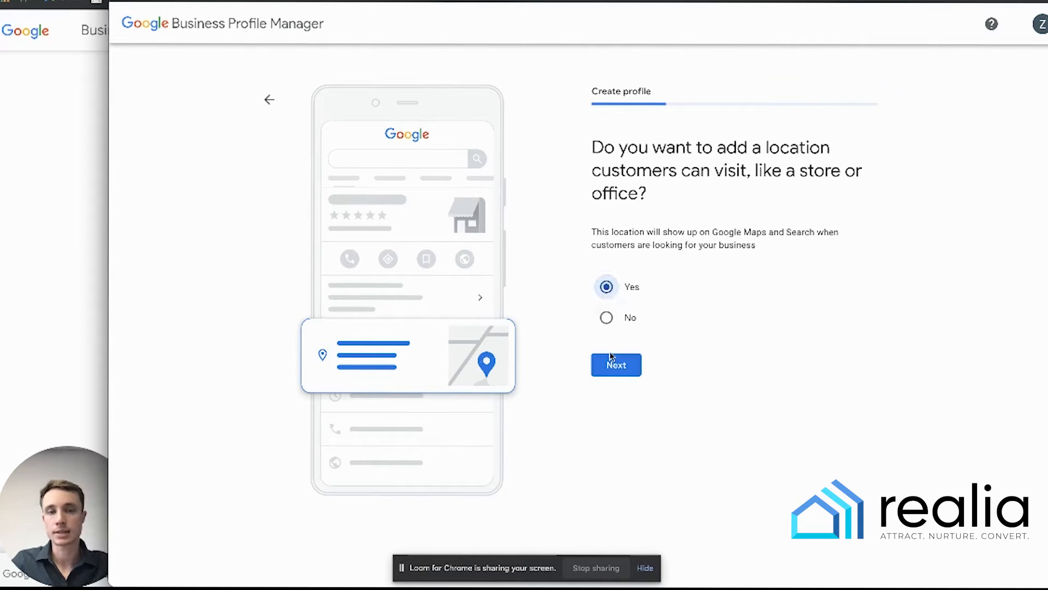
left_click(612, 366)
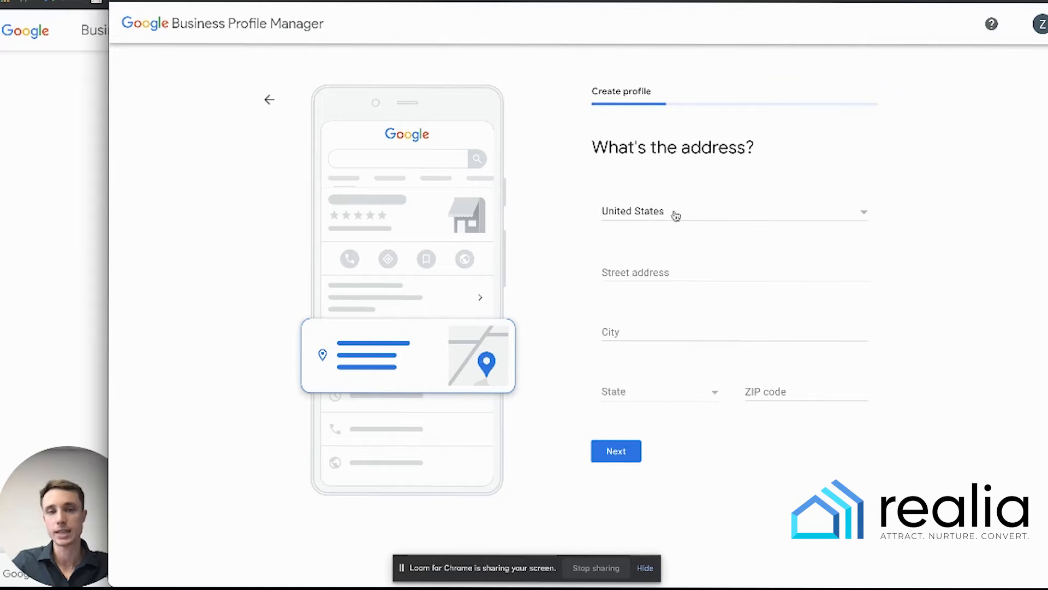
left_click(662, 275)
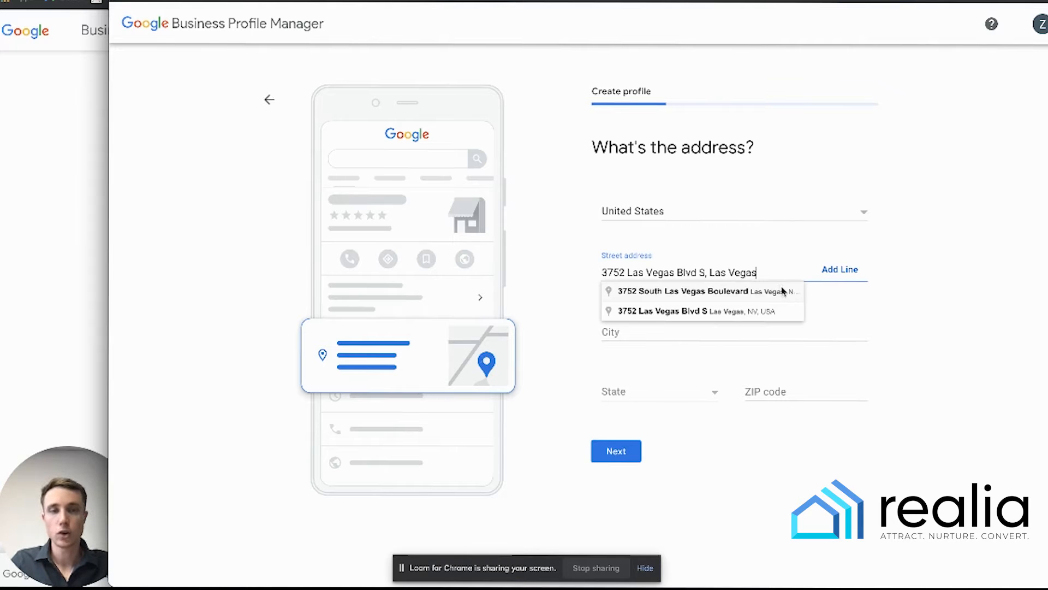
left_click(782, 294)
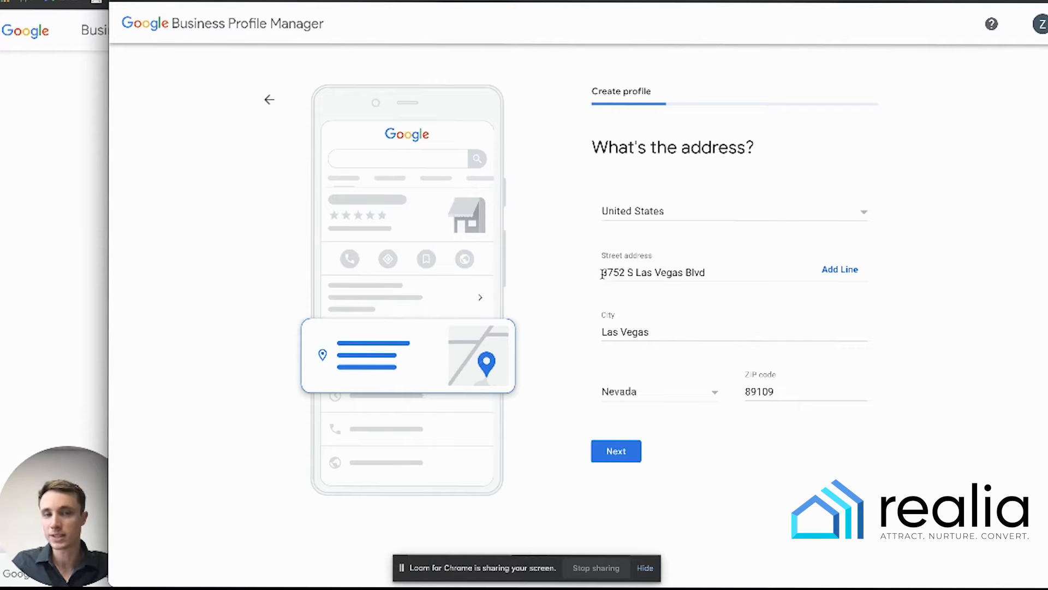
- Add a second address line 'Suite Z' and submit the address
left_click_drag(601, 272, 776, 276)
left_click(767, 267)
left_click(839, 269)
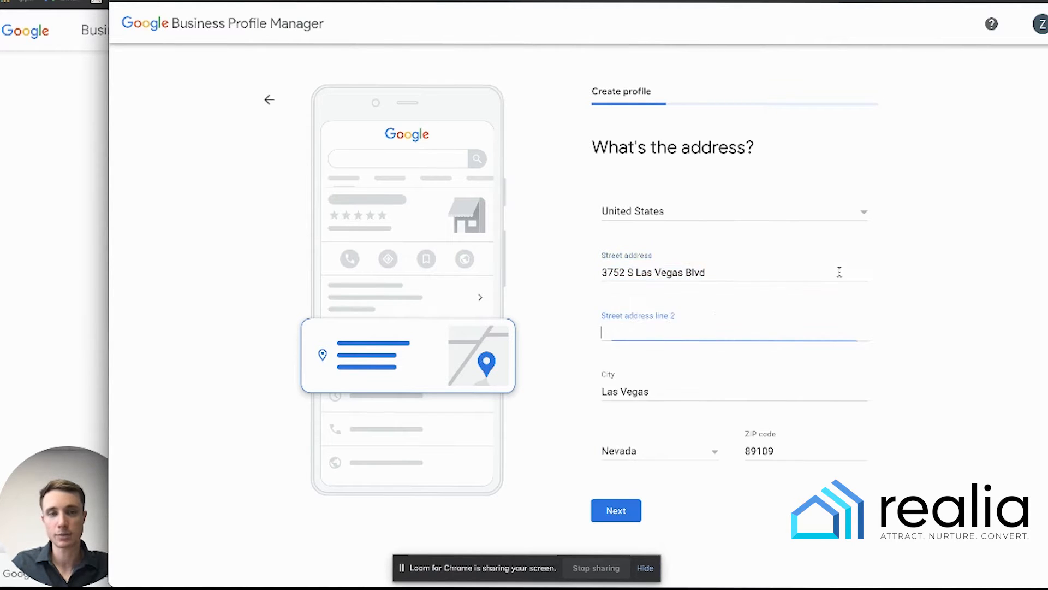
type("Suite")
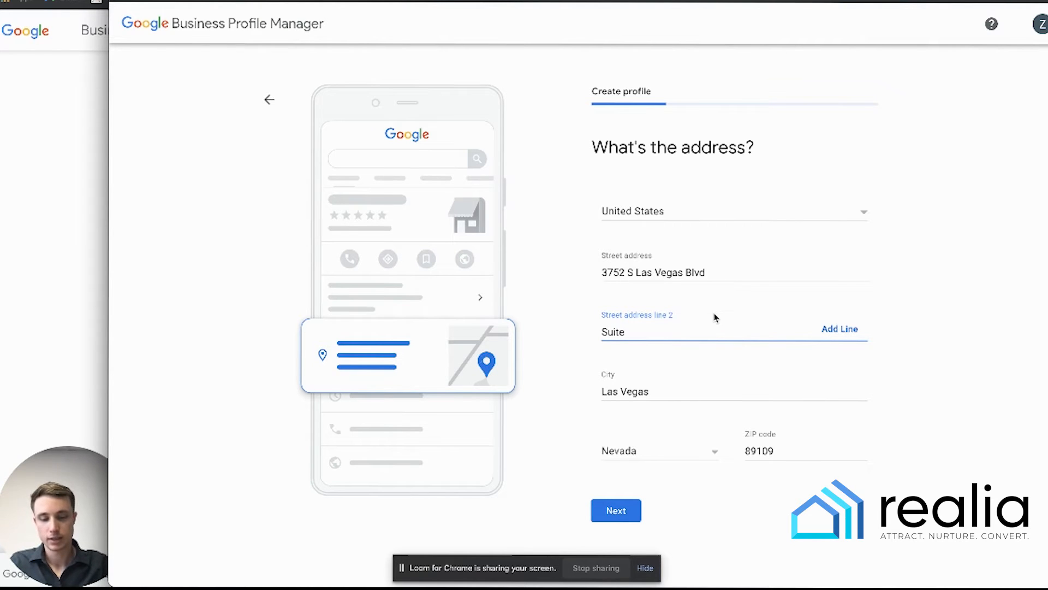
type(" Z")
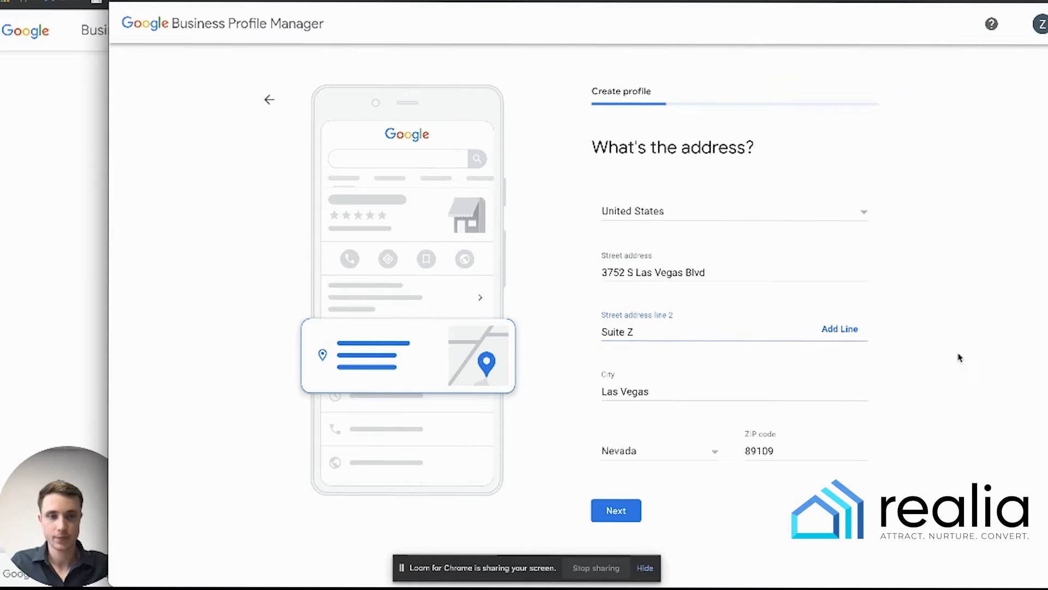
left_click(628, 511)
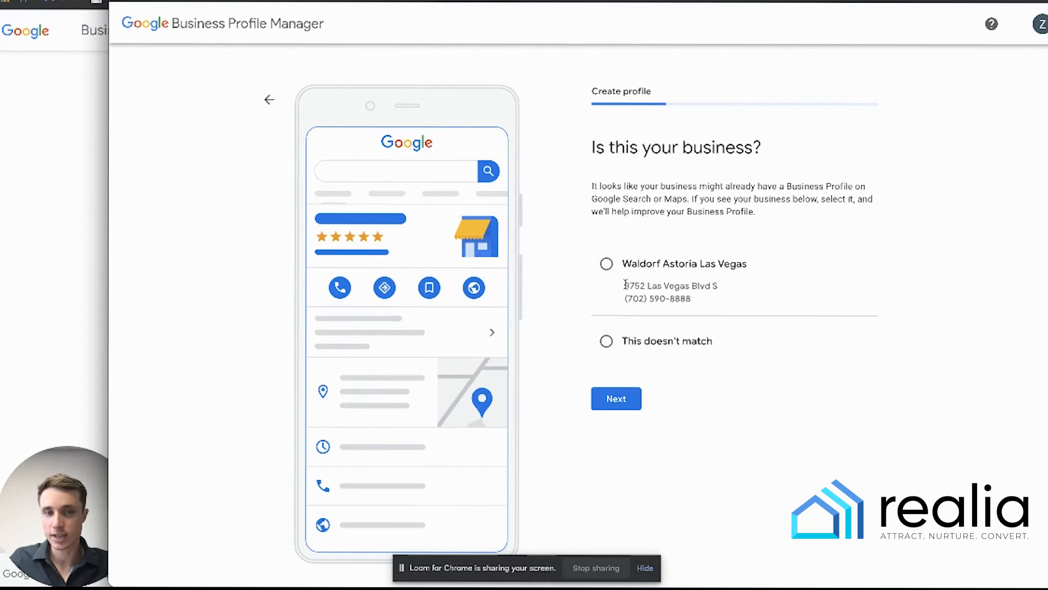
- Reject the suggested existing listing and confirm the business offers deliveries or home visits
left_click_drag(625, 284, 697, 296)
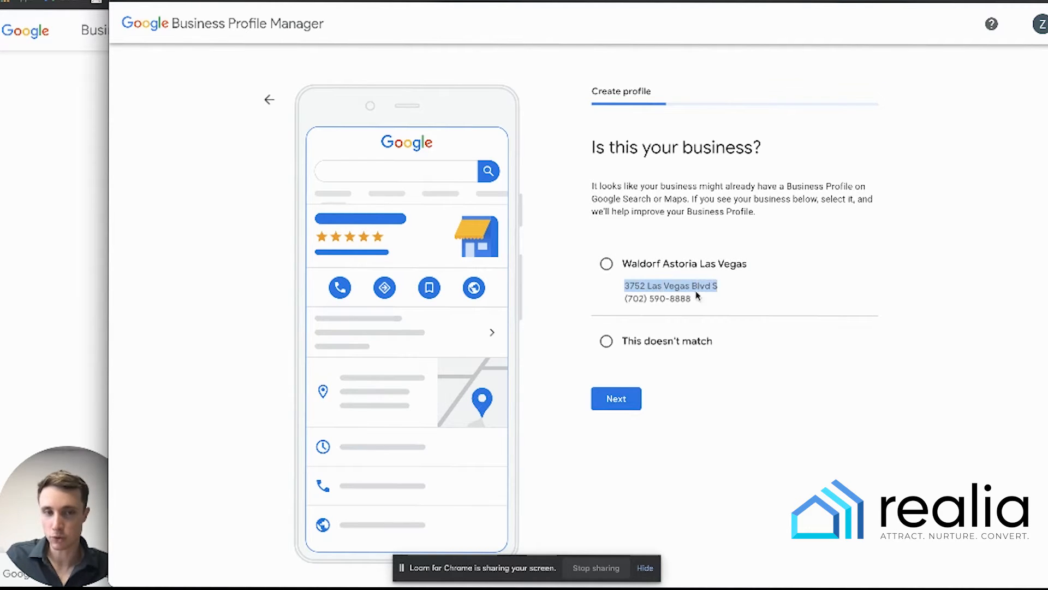
left_click(643, 343)
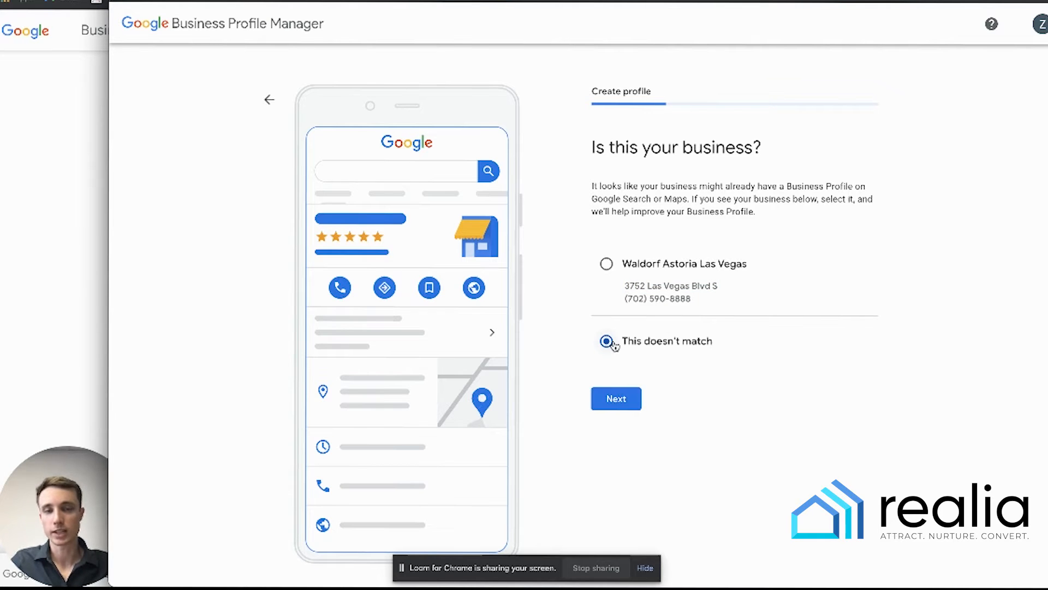
left_click(615, 397)
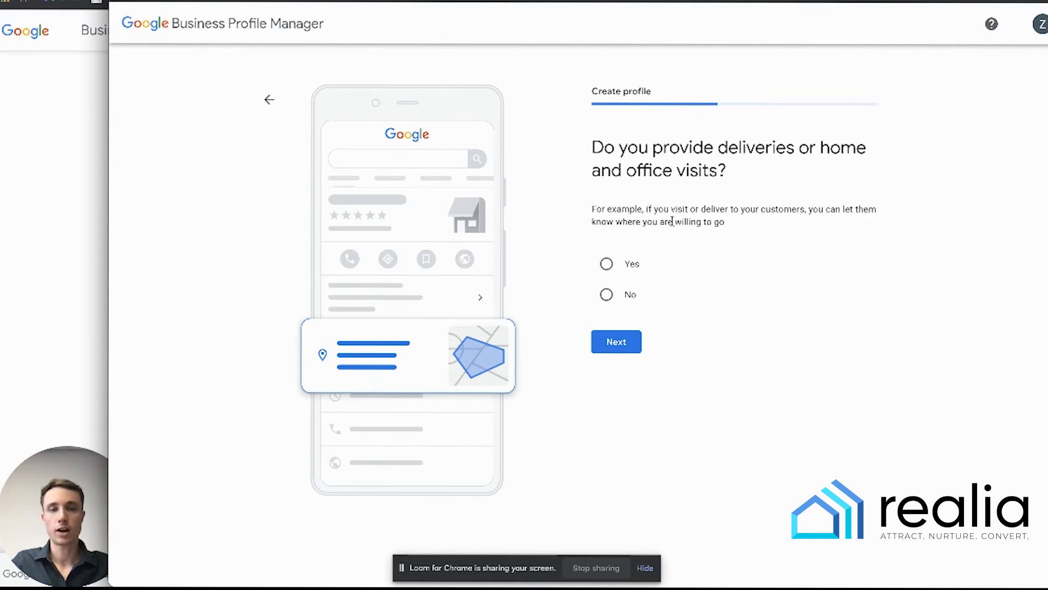
left_click(606, 264)
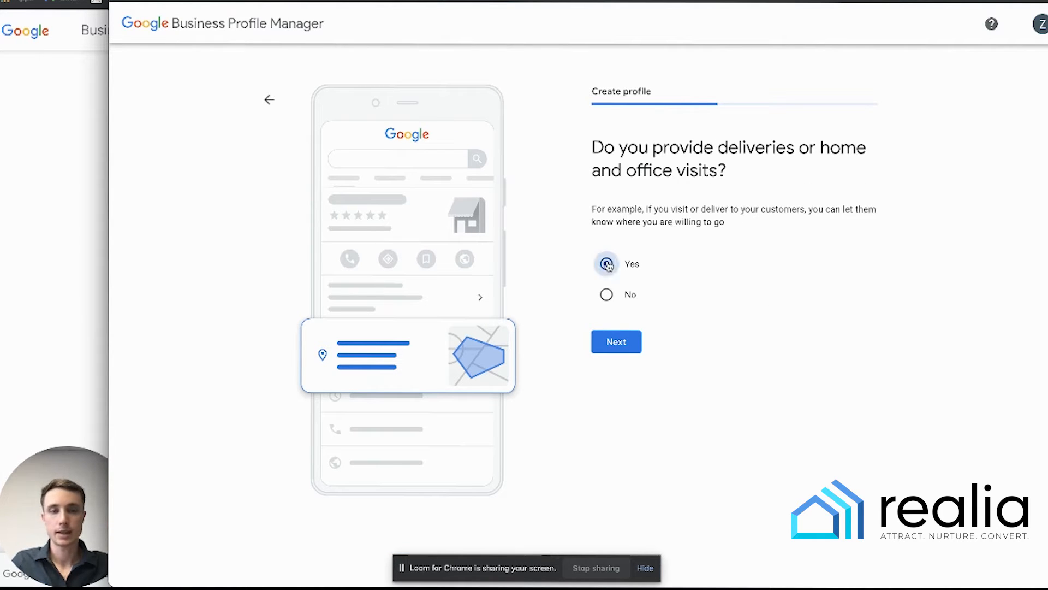
left_click(617, 344)
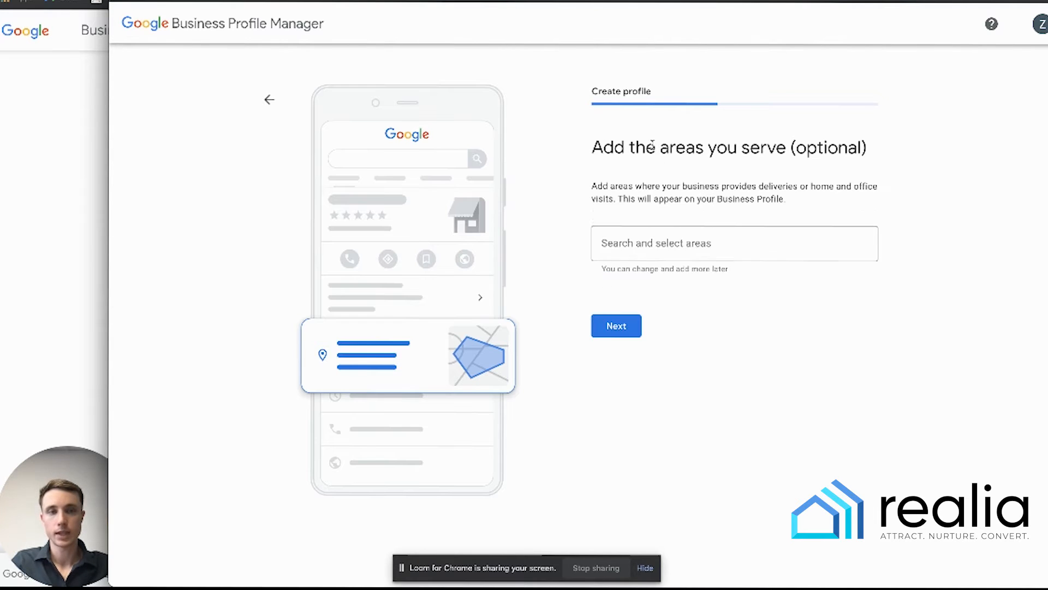
- Add Las Vegas, NV and Summerlin as service areas
left_click(664, 247)
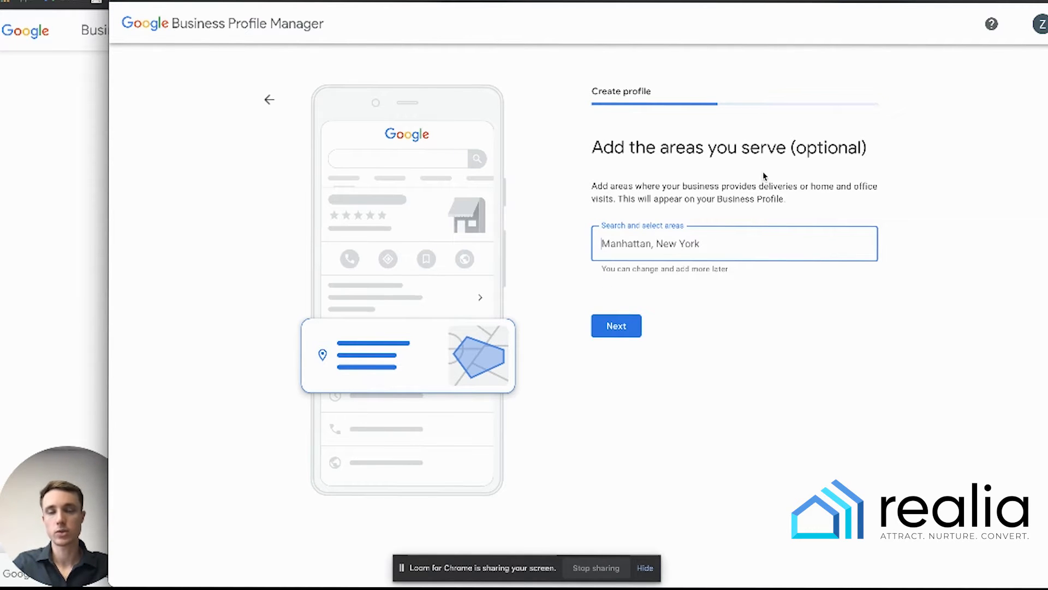
type("las")
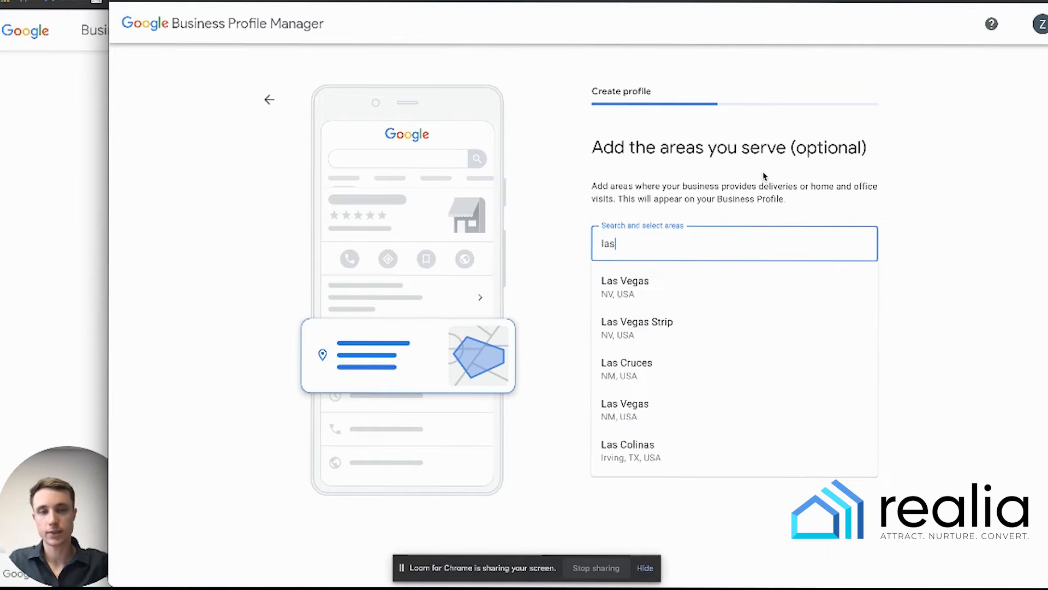
left_click(695, 292)
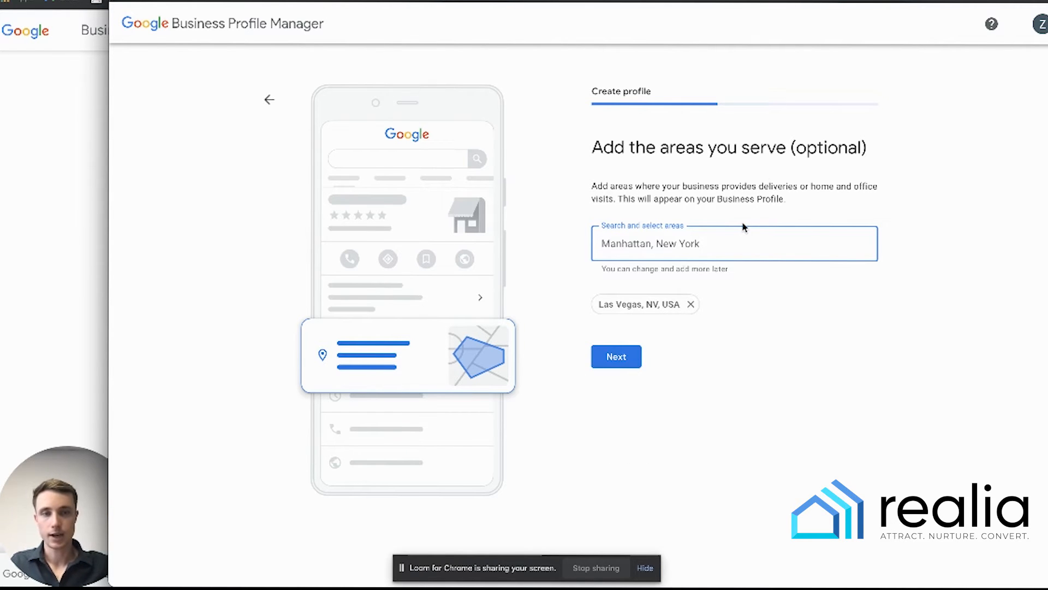
type("su")
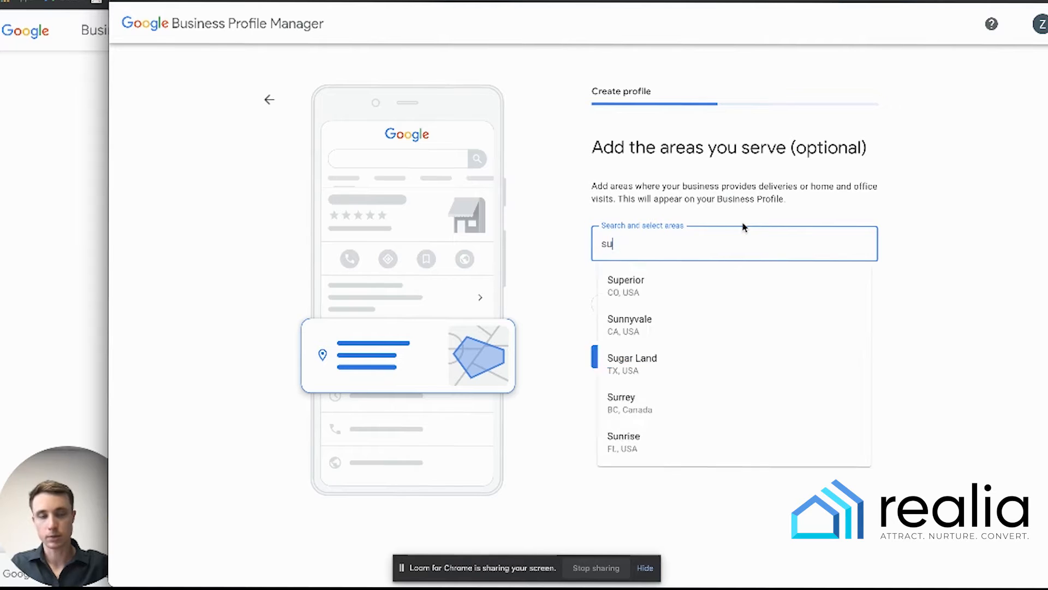
type("mmer")
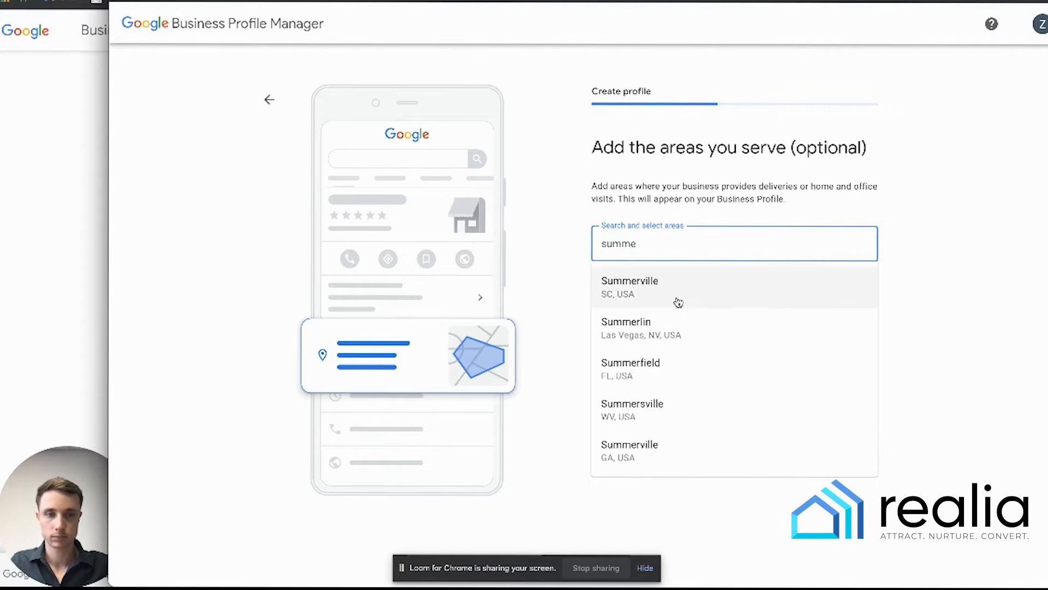
left_click(659, 328)
left_click(605, 389)
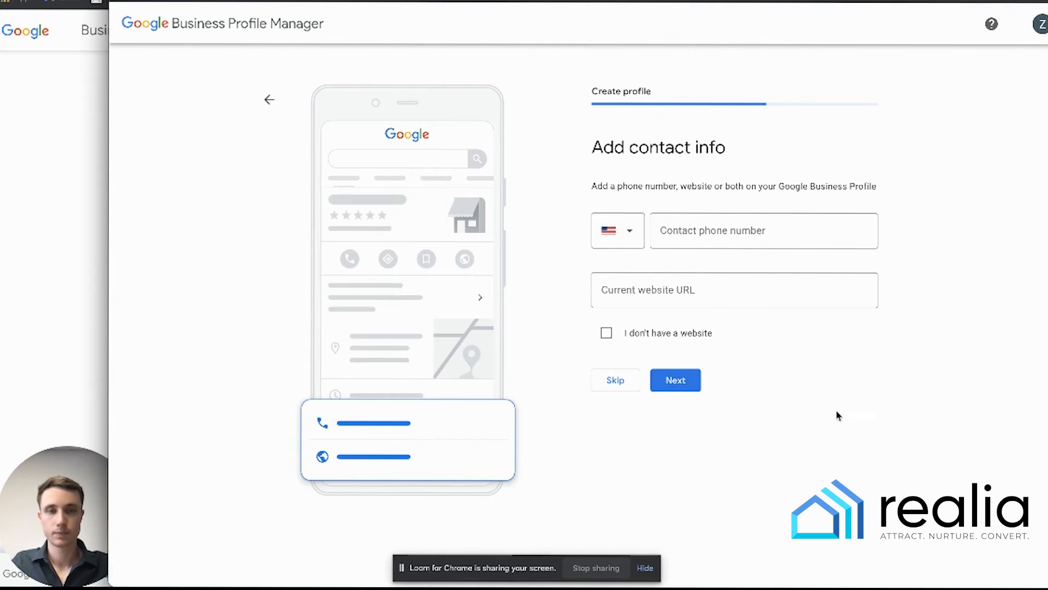
- Enter the business phone number and website realia.me, then opt in to updates
left_click(777, 224)
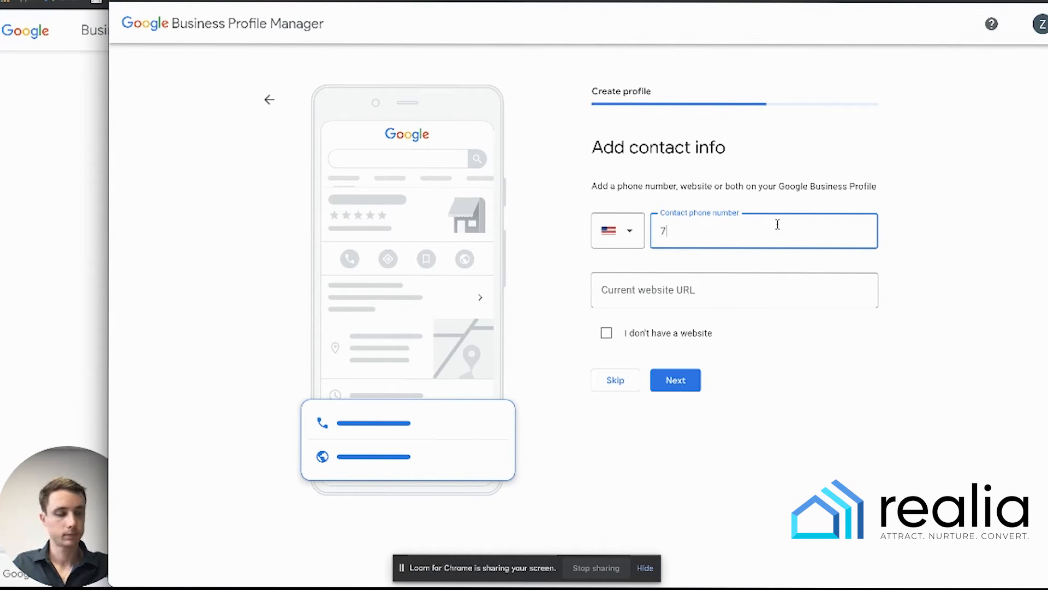
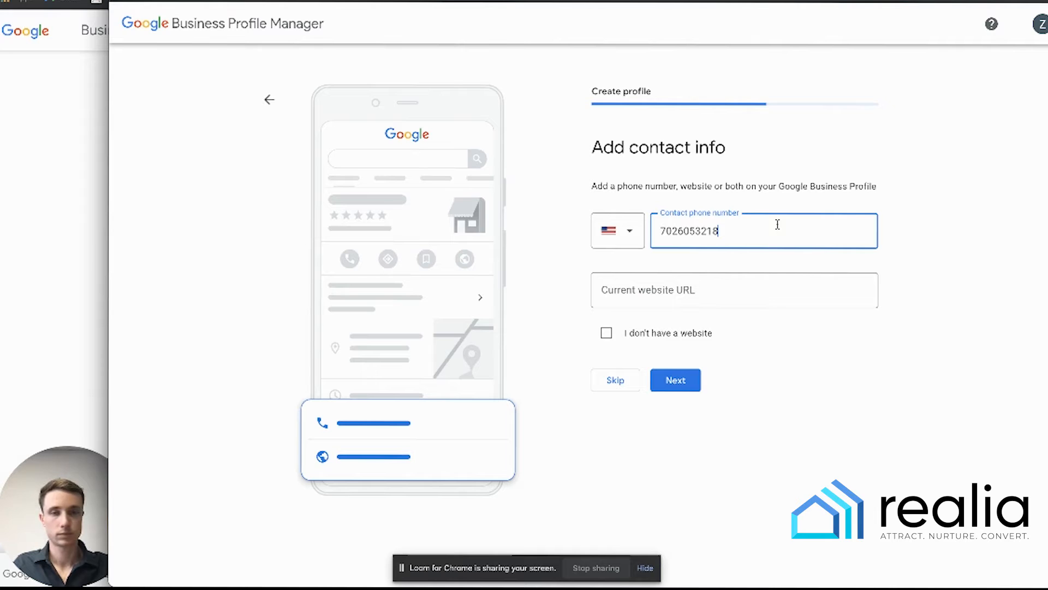
left_click(732, 295)
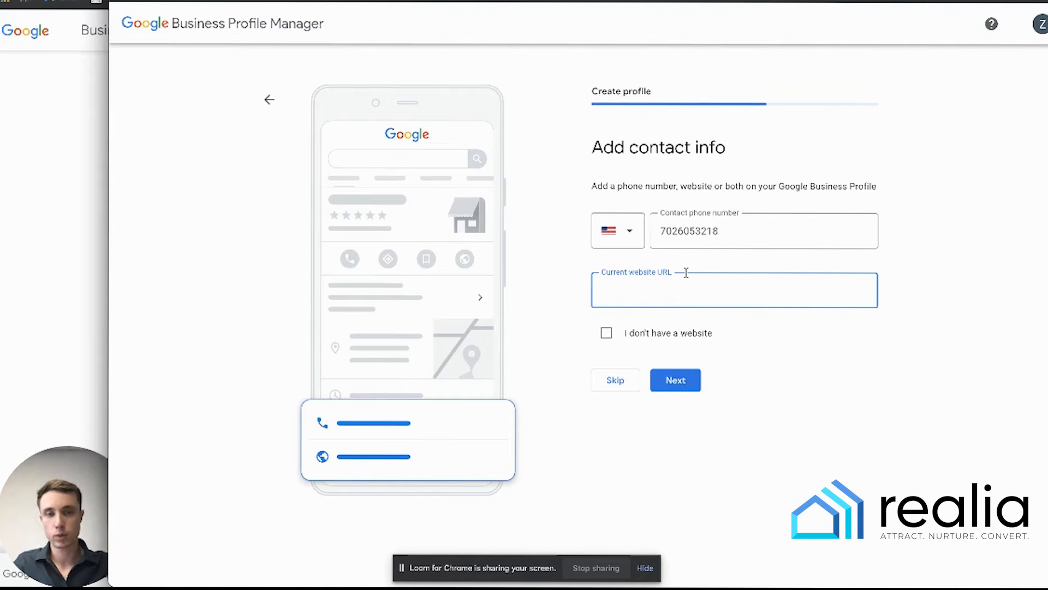
type("realia")
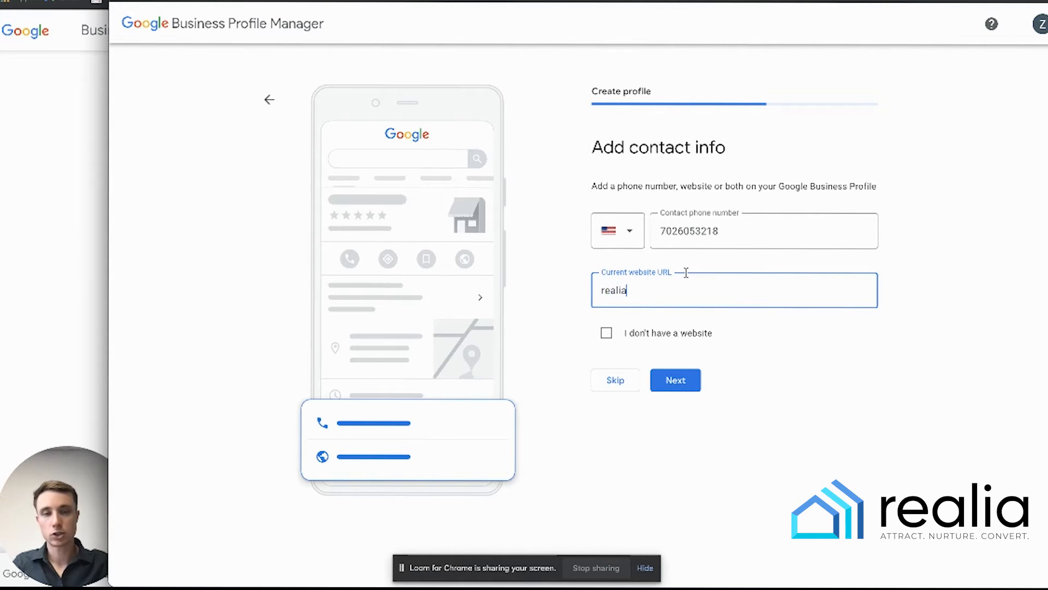
type(".me")
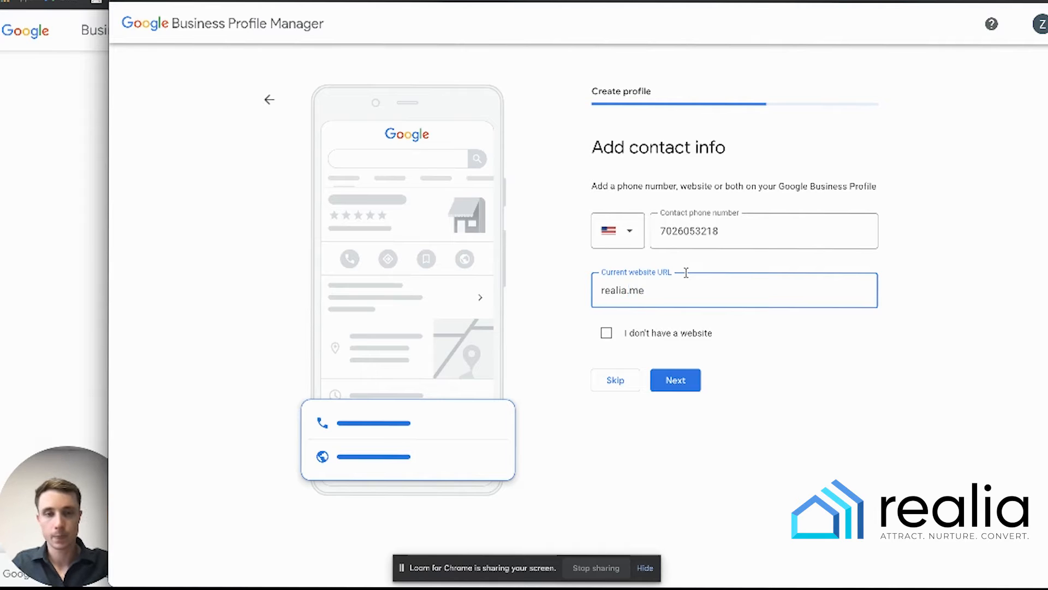
left_click(672, 380)
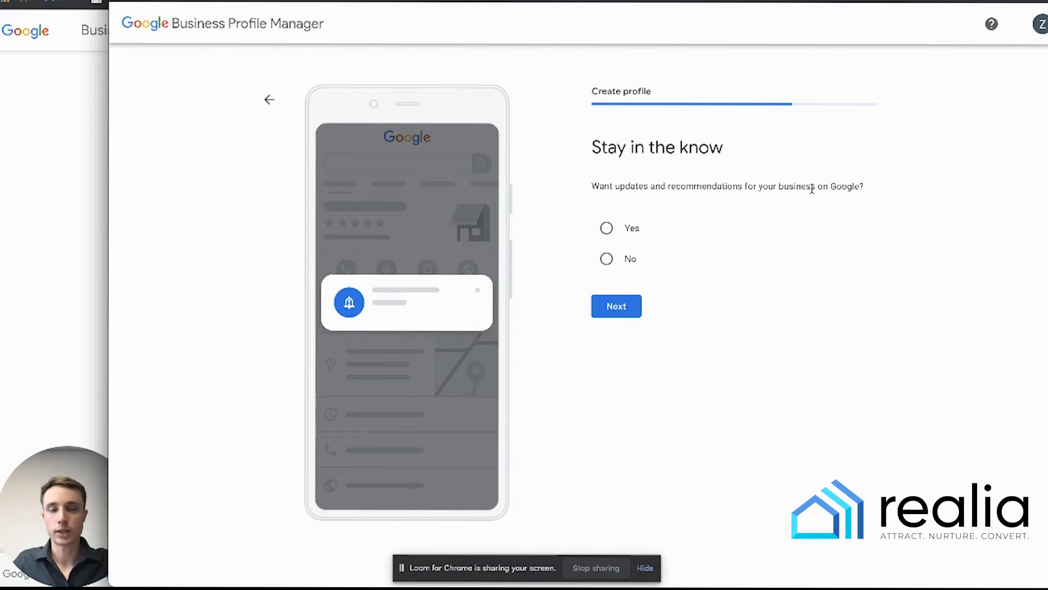
left_click(607, 228)
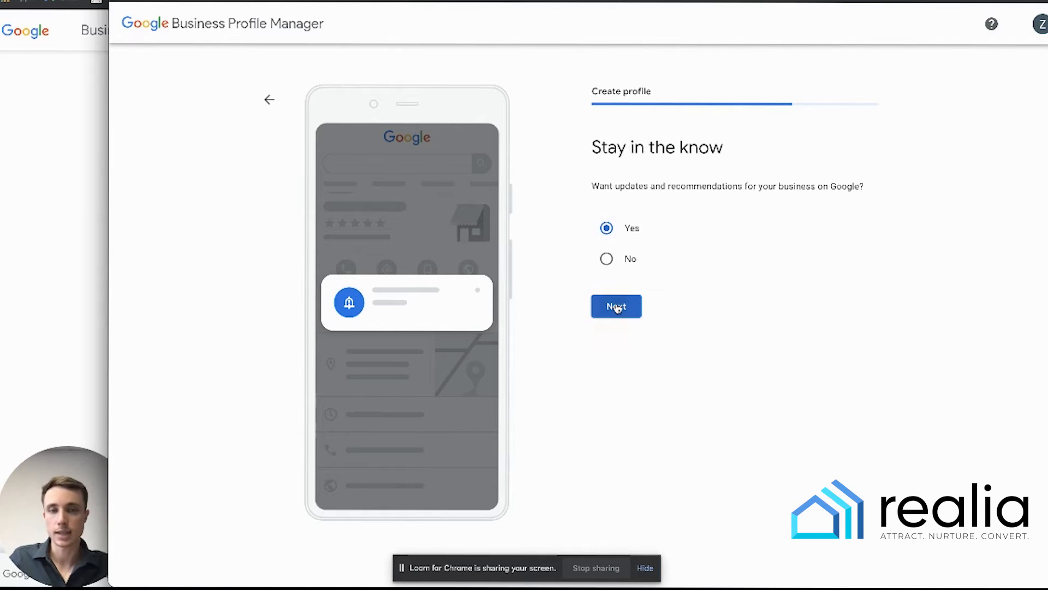
left_click(616, 307)
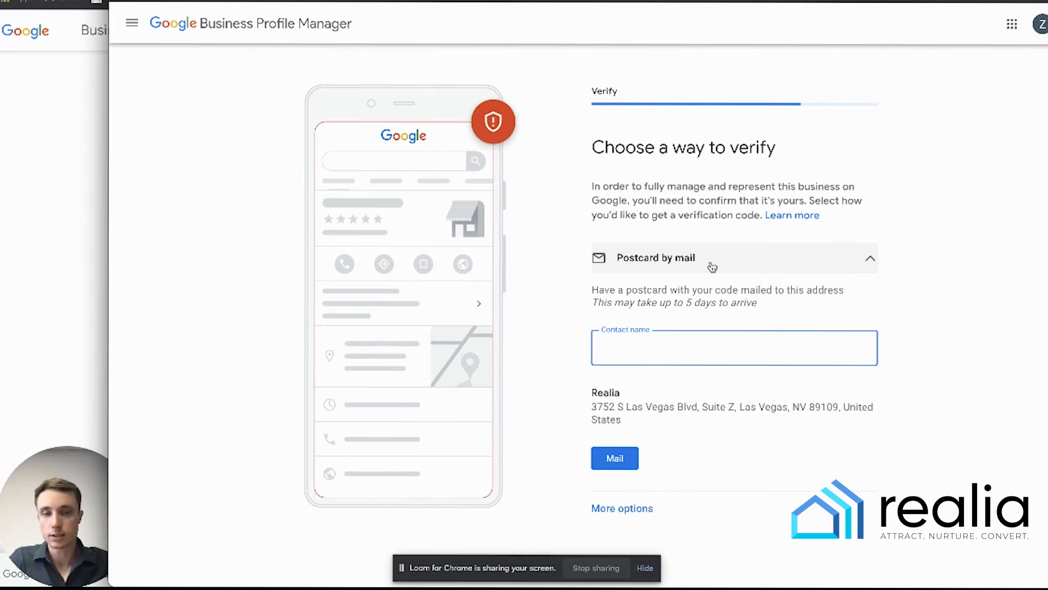
- Enter the contact's name and request the verification postcard by mail
left_click_drag(577, 400, 618, 393)
left_click_drag(699, 406, 764, 408)
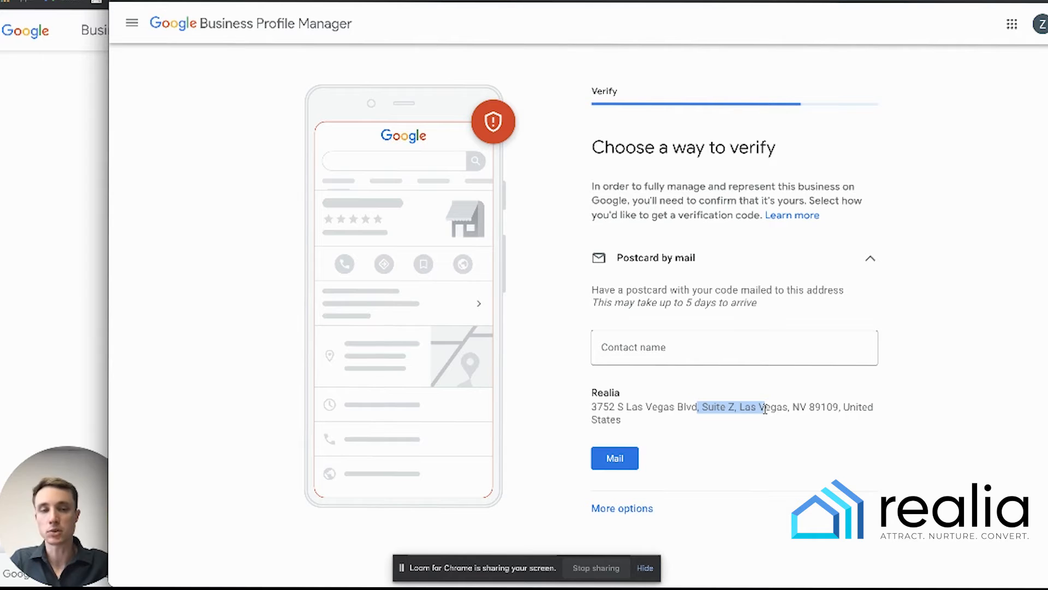
left_click(795, 352)
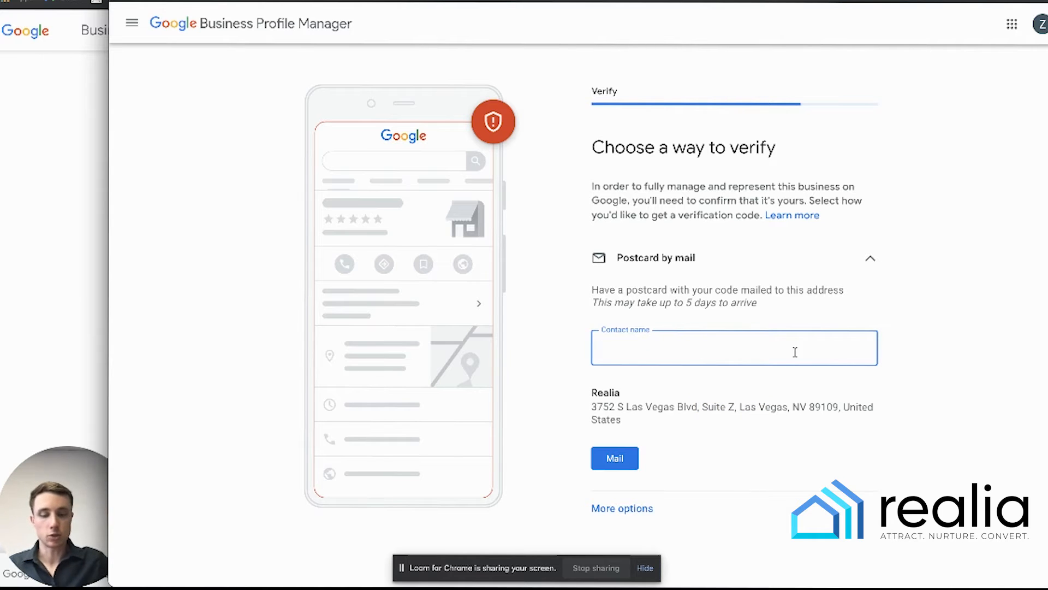
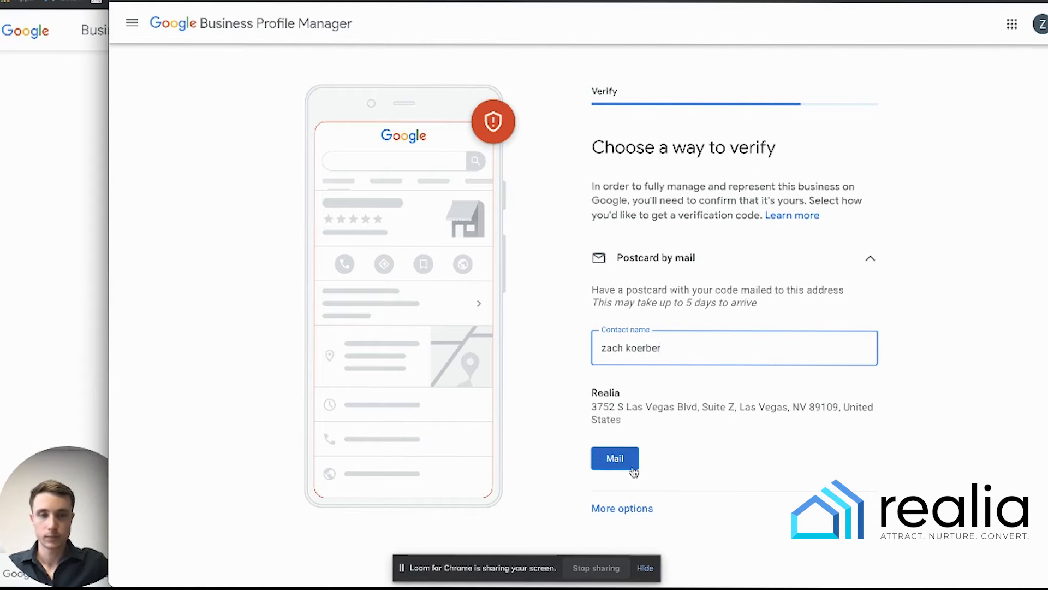
left_click(617, 460)
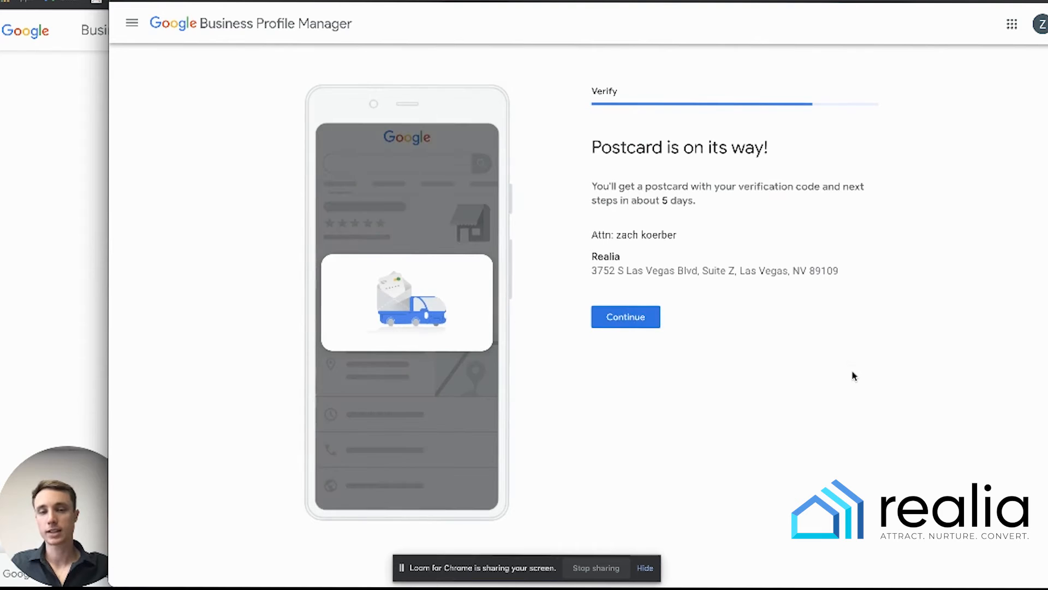
- Review the postcard confirmation's addressee and address, then continue
left_click_drag(598, 148, 795, 156)
left_click(760, 180)
left_click_drag(645, 186, 699, 206)
left_click(696, 214)
left_click_drag(614, 235, 683, 236)
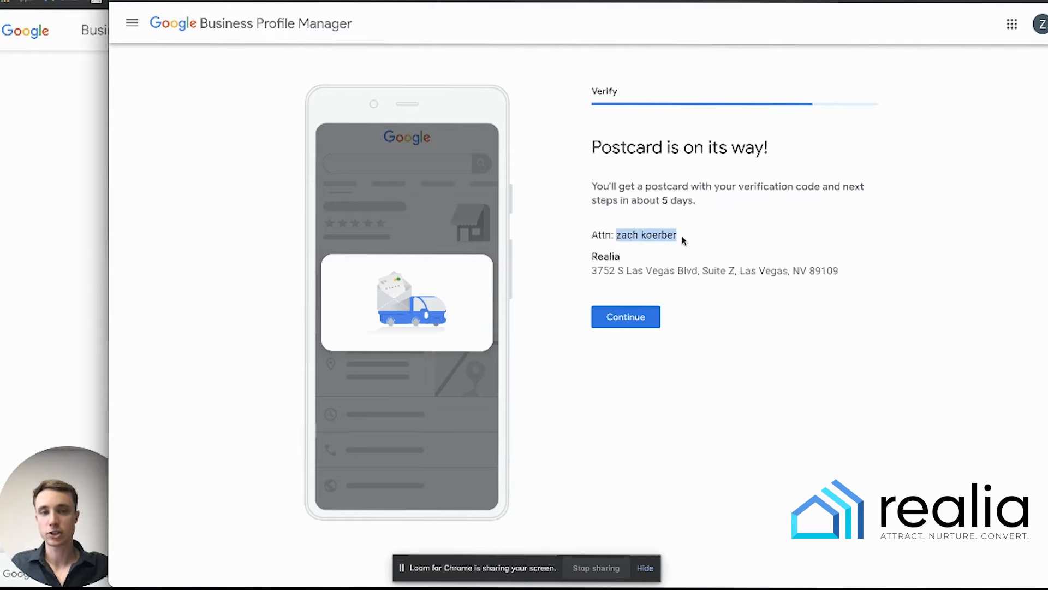
left_click_drag(592, 270, 873, 281)
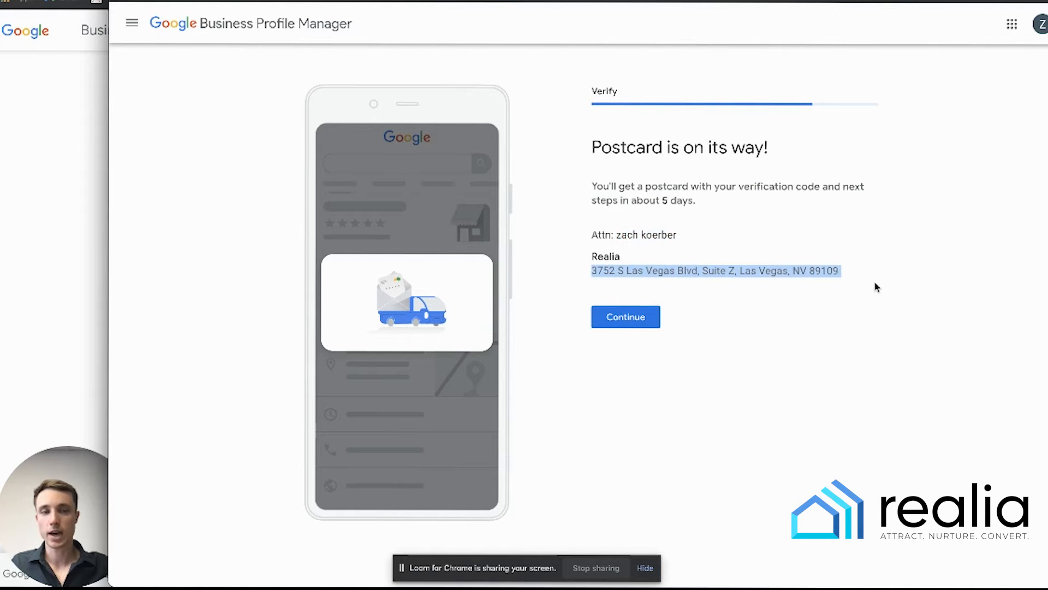
left_click(615, 317)
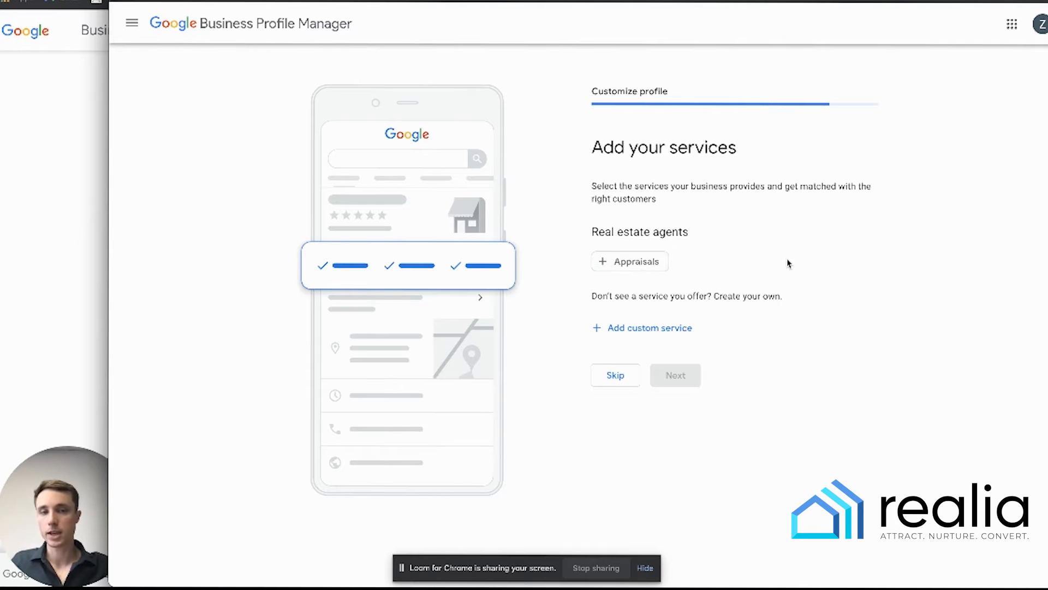
- Try Appraisals and a custom service, remove both, and skip the services step
left_click(653, 262)
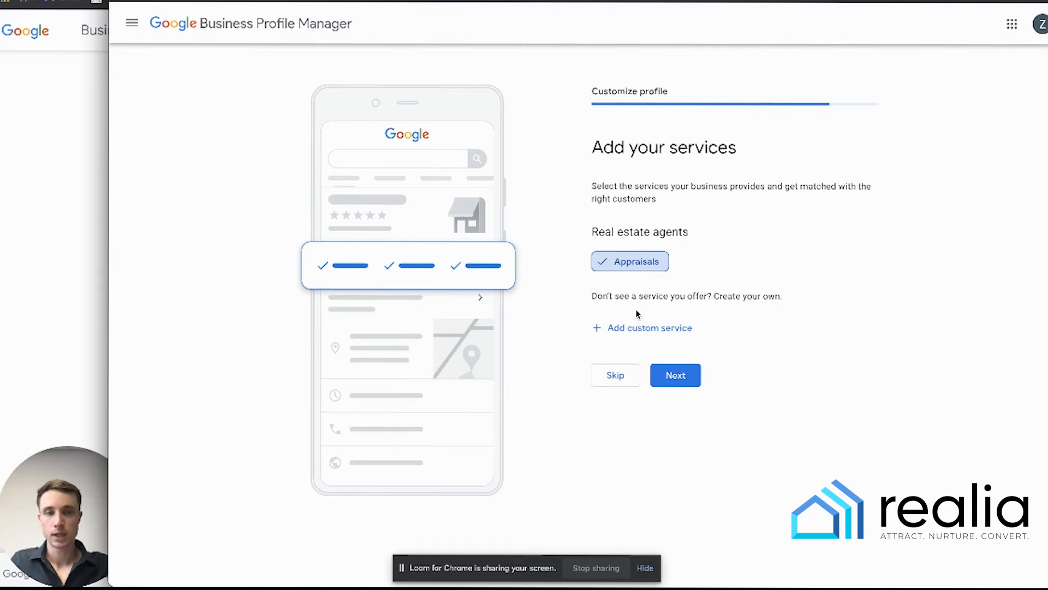
left_click(642, 267)
left_click(658, 326)
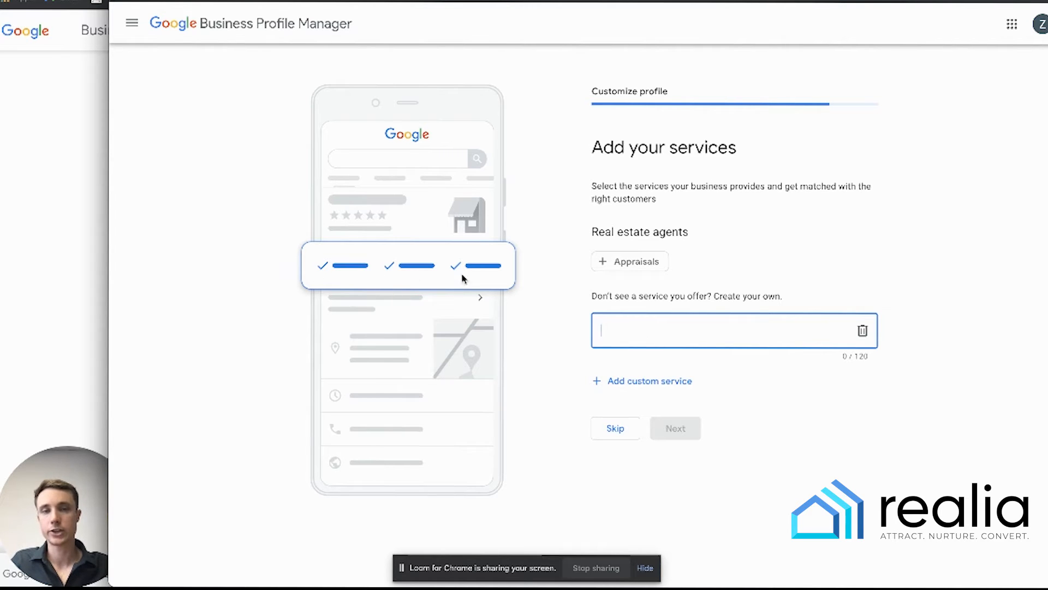
left_click(666, 382)
left_click(615, 374)
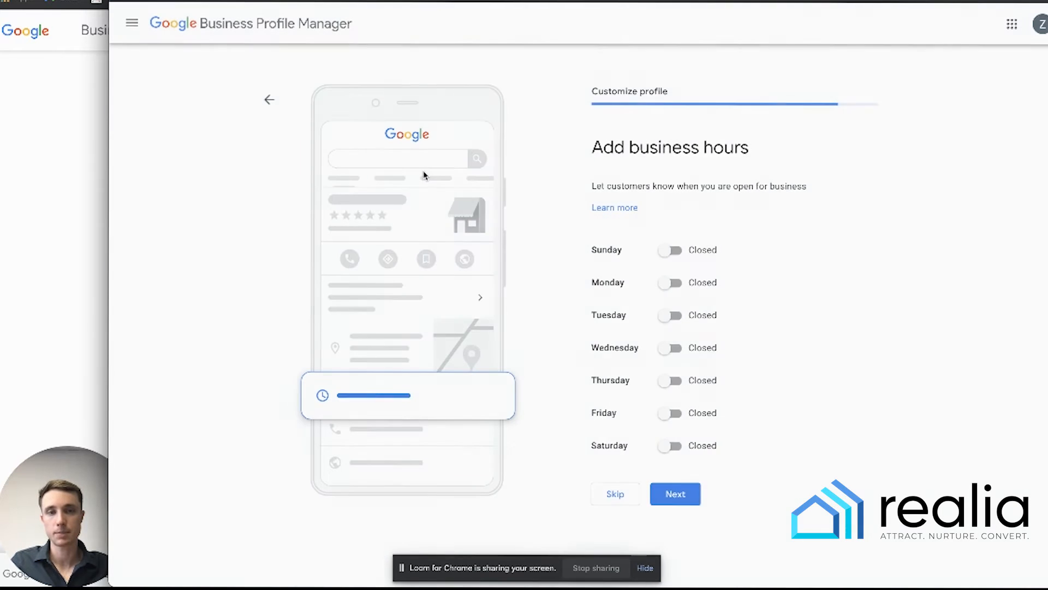
- Open Sunday, Monday and Tuesday for 24 hours and save the hours
left_click(670, 250)
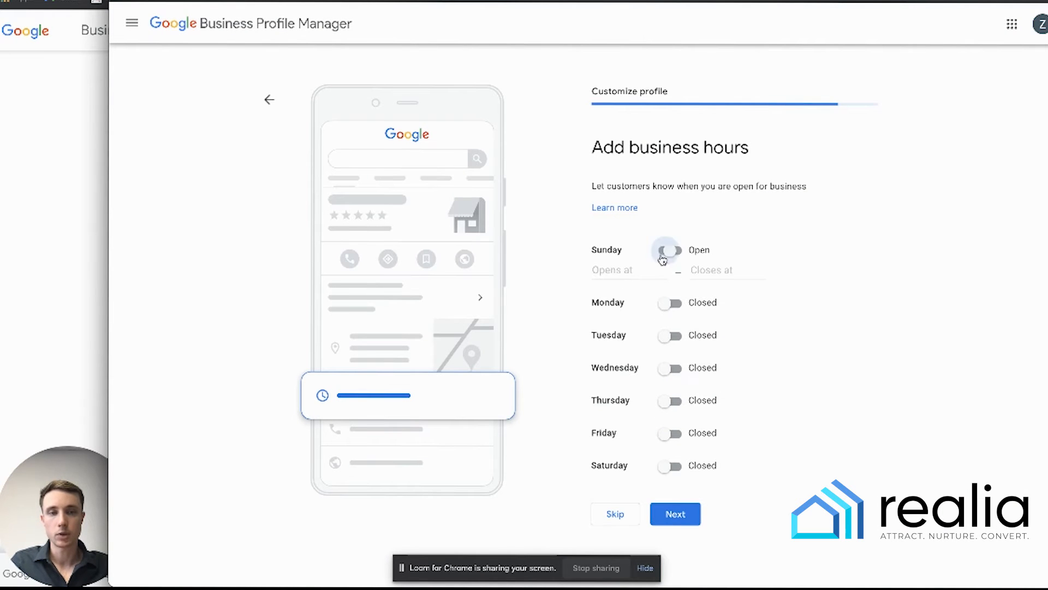
left_click(669, 303)
left_click(670, 355)
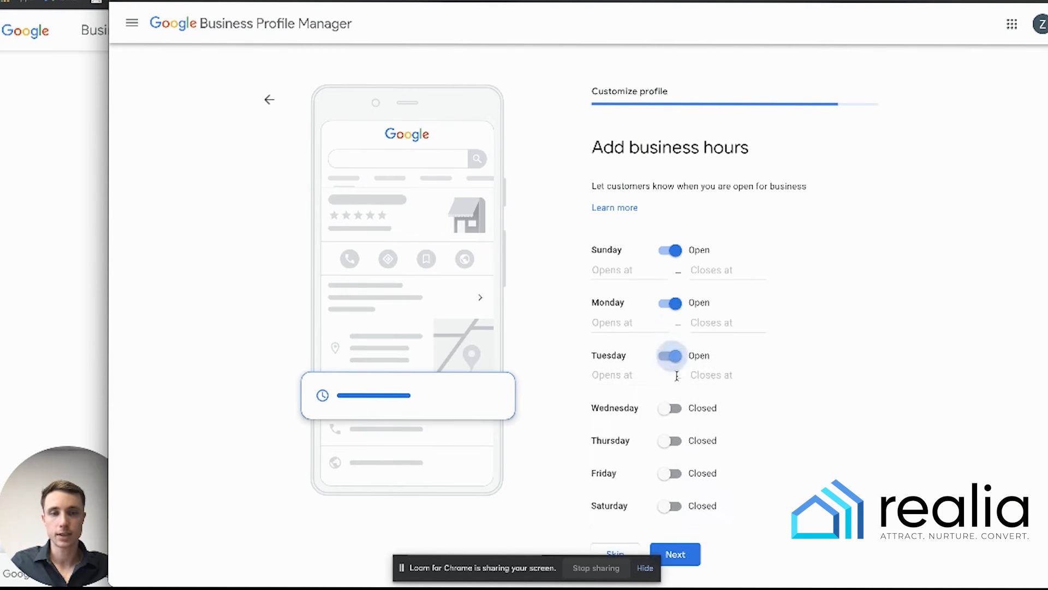
left_click(620, 271)
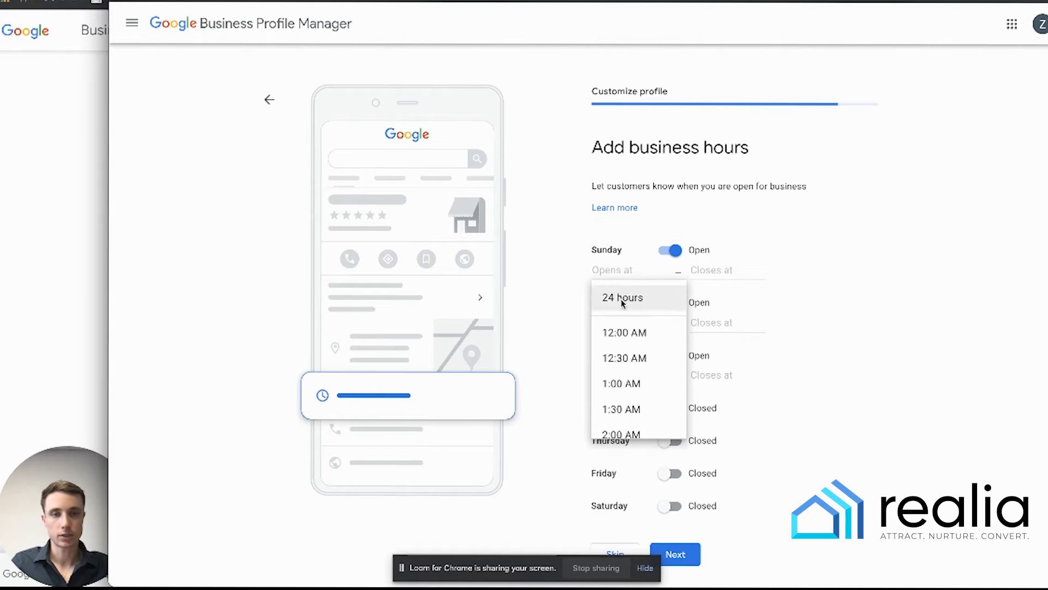
left_click(621, 298)
left_click(615, 304)
left_click(621, 331)
left_click(616, 342)
left_click(622, 362)
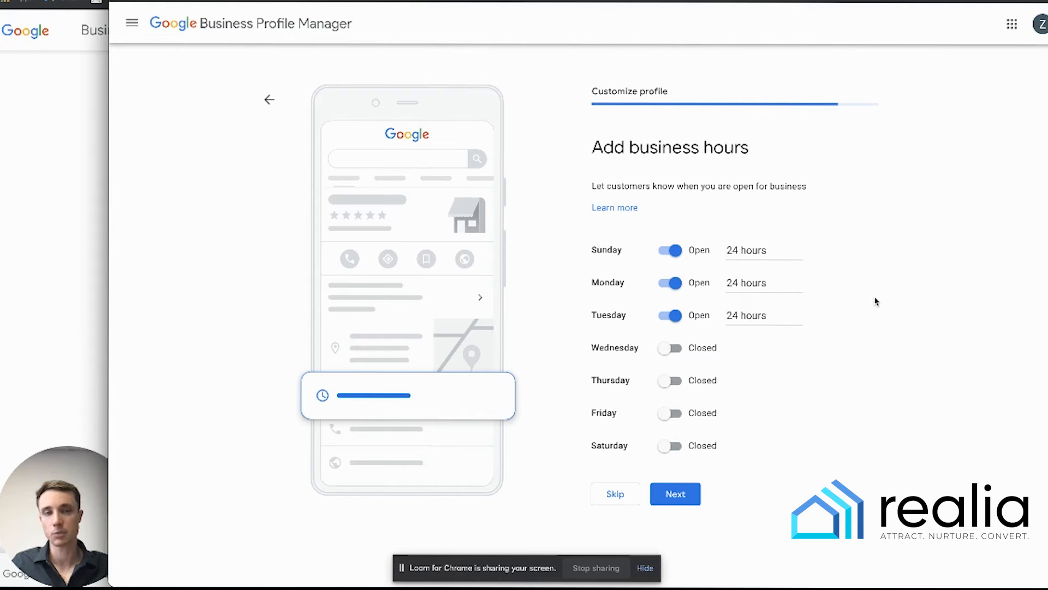
left_click(685, 496)
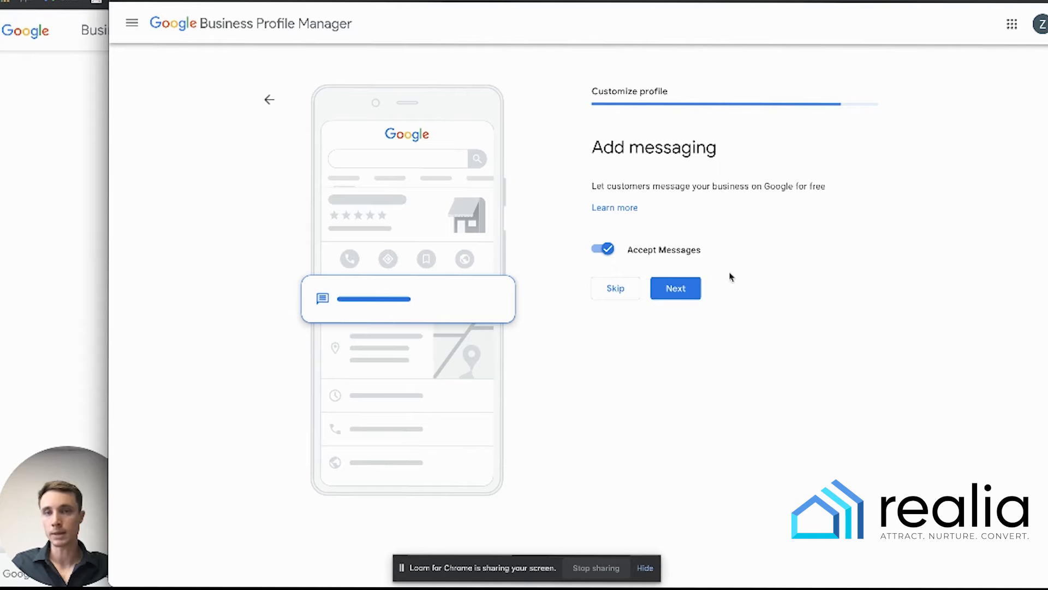
- Keep messaging on and skip the business description and photos steps
left_click(691, 295)
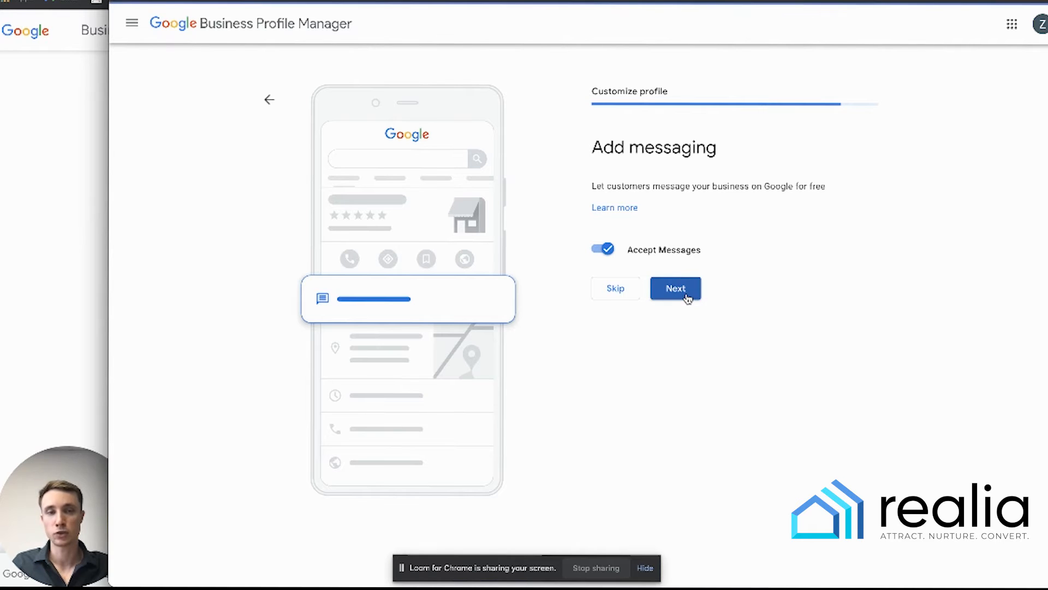
left_click(629, 309)
left_click(718, 202)
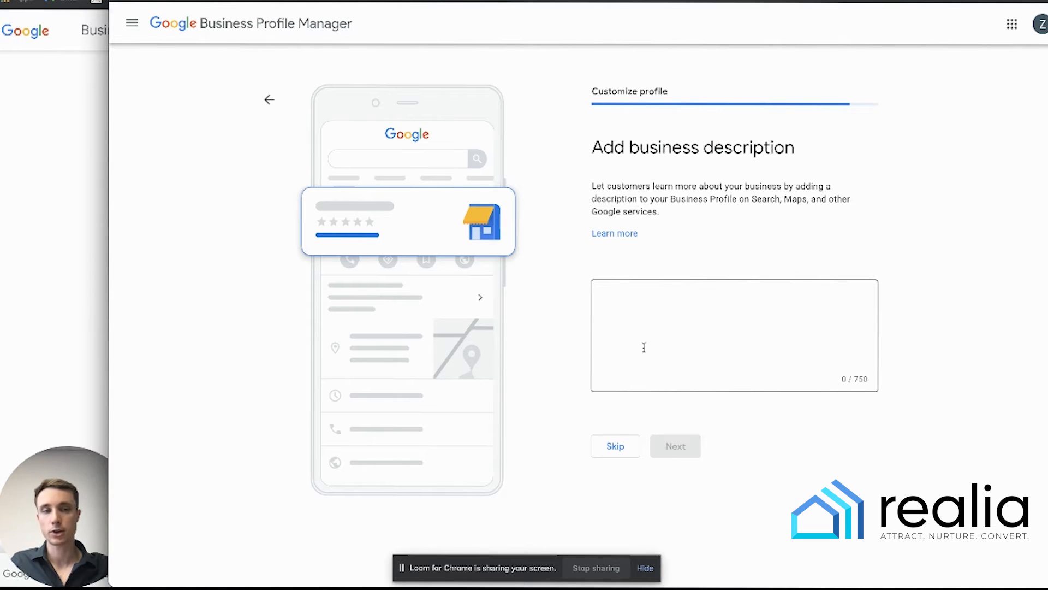
left_click(667, 321)
left_click(626, 446)
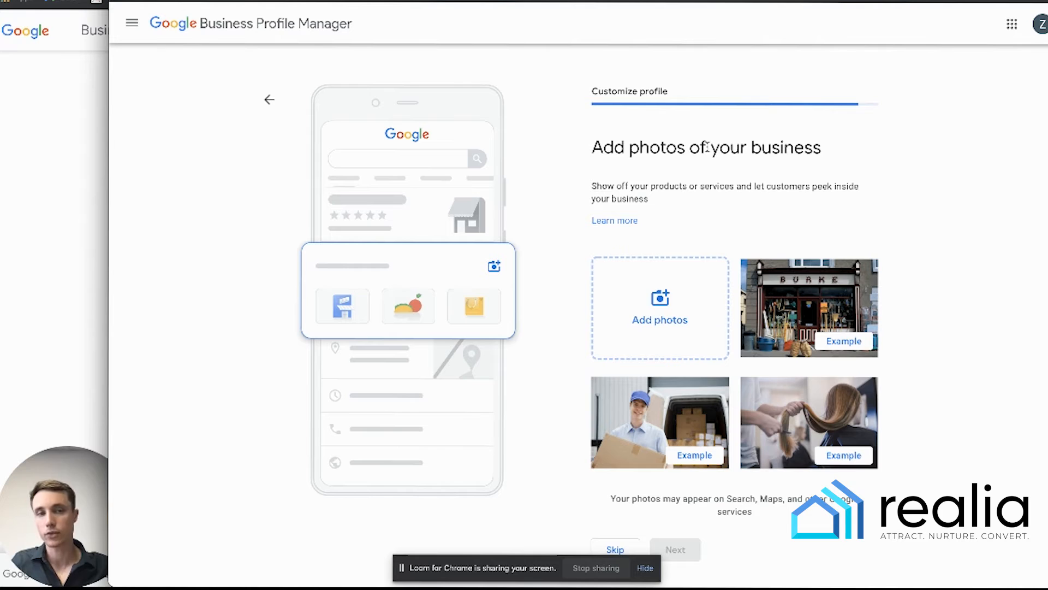
scroll(684, 460, "down", 1)
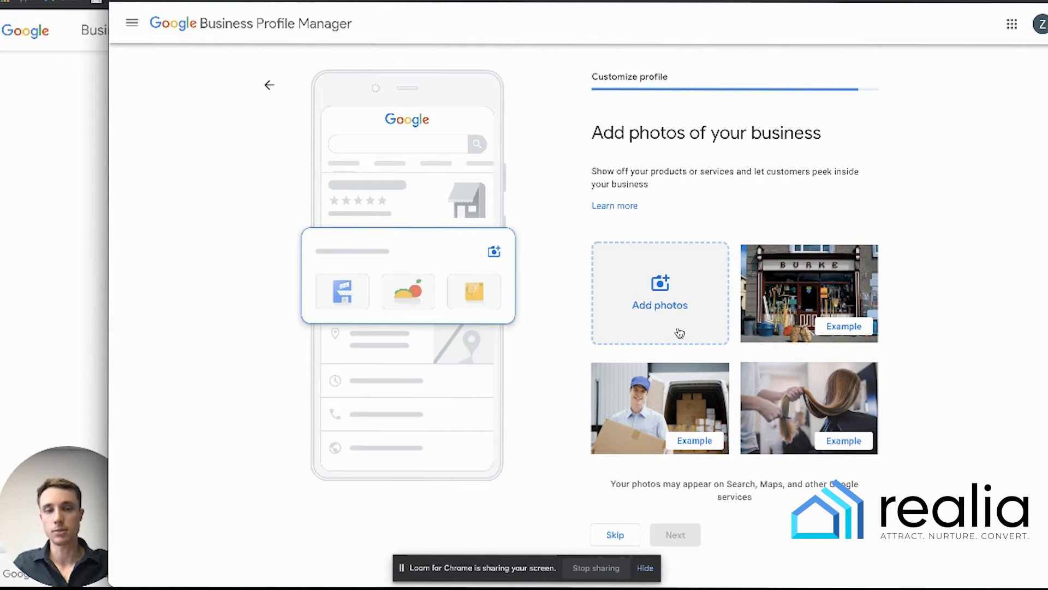
left_click(624, 543)
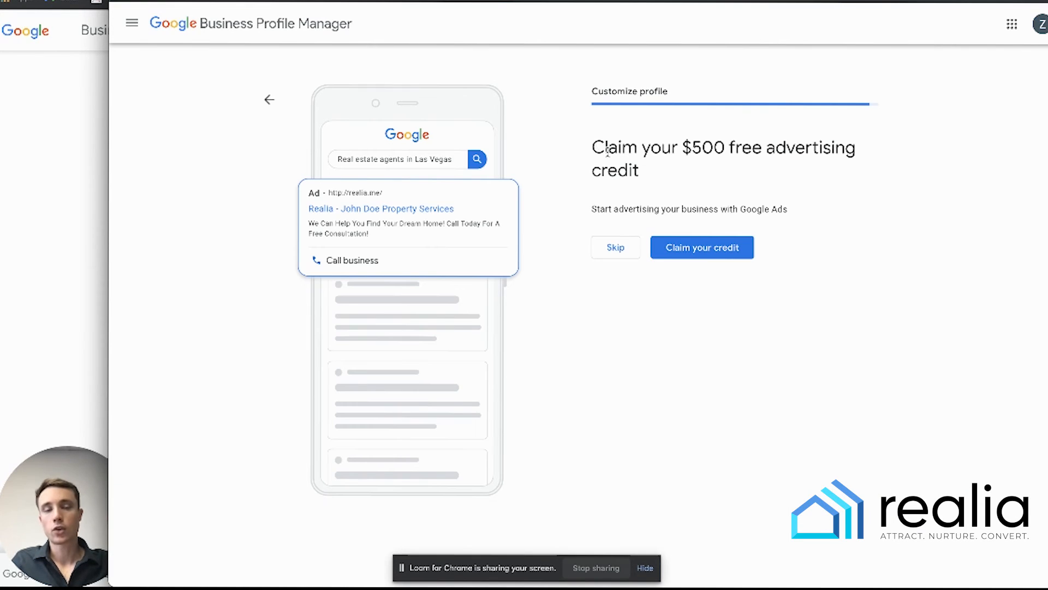
- Skip the $500 advertising credit offer and continue to the Realia dashboard
left_click_drag(590, 146, 763, 178)
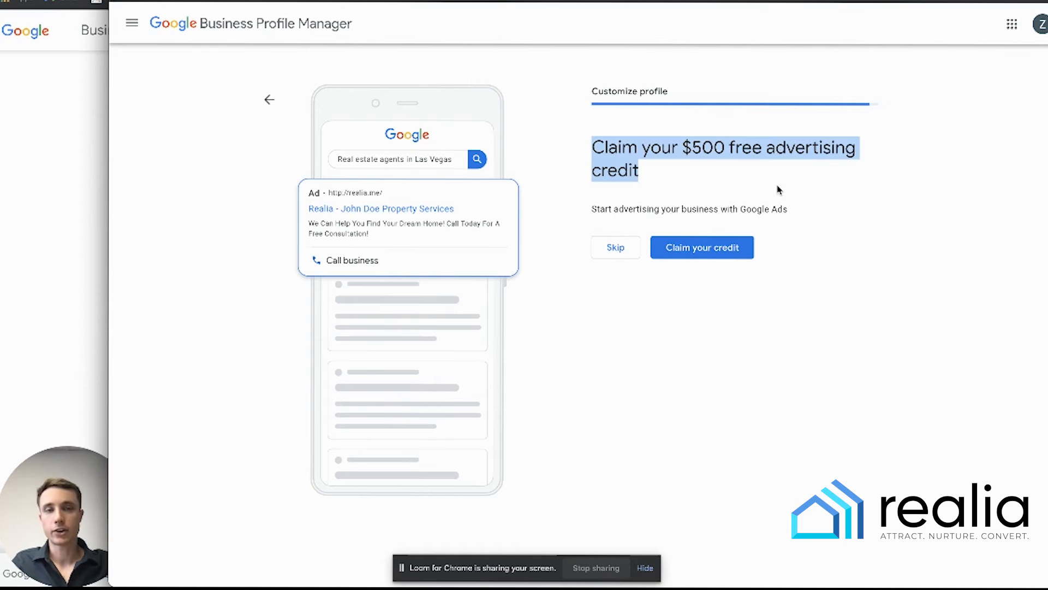
left_click(778, 191)
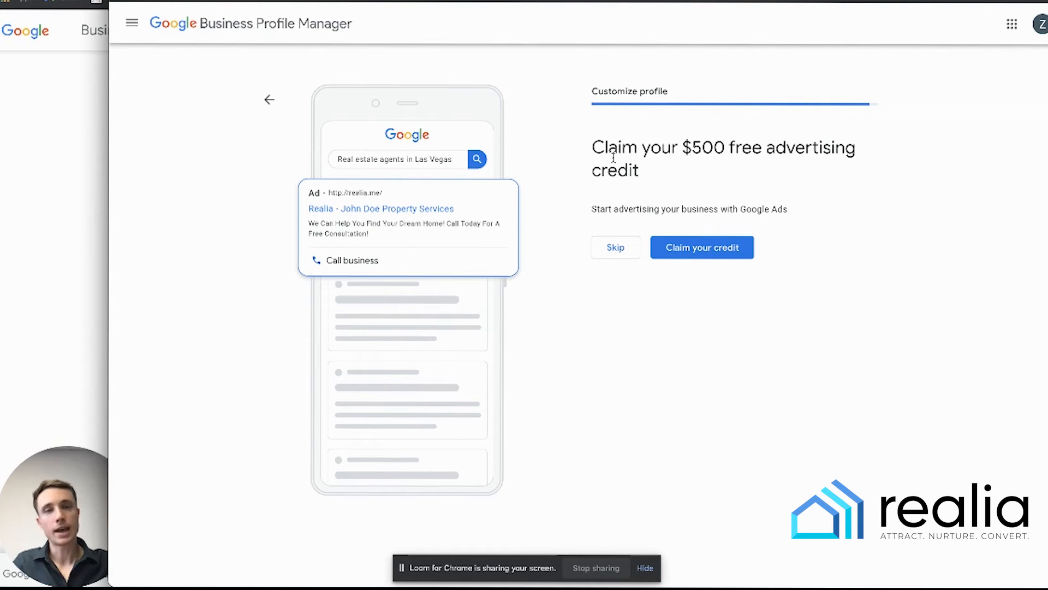
left_click_drag(567, 159, 697, 178)
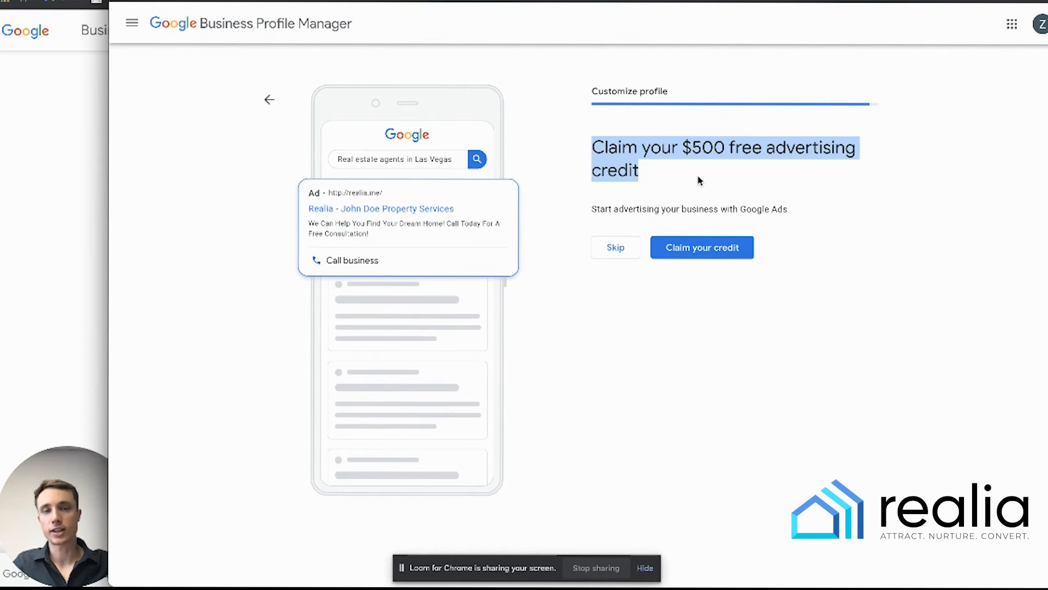
left_click(700, 180)
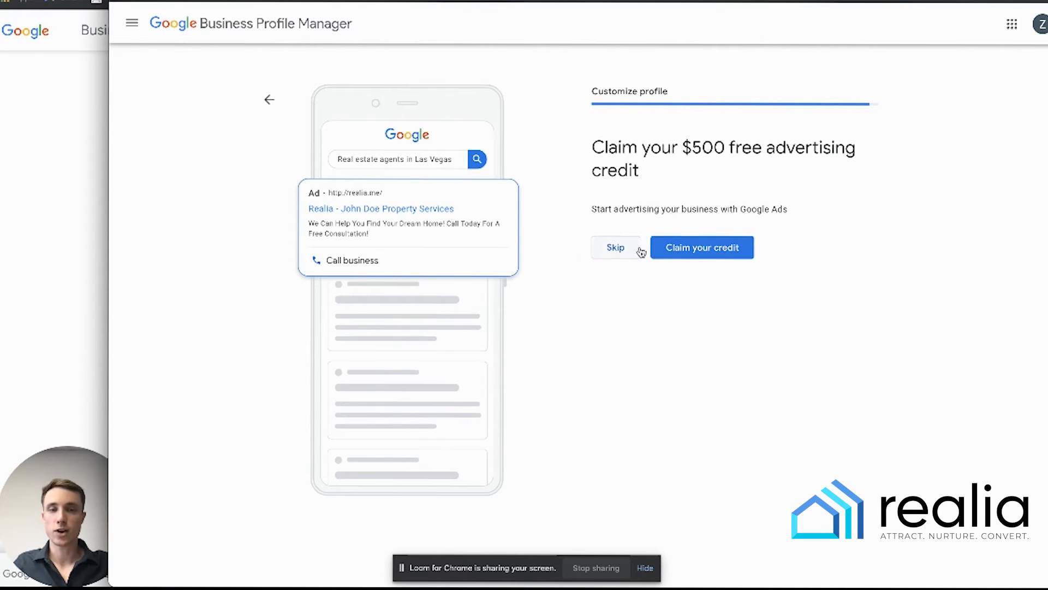
left_click(610, 255)
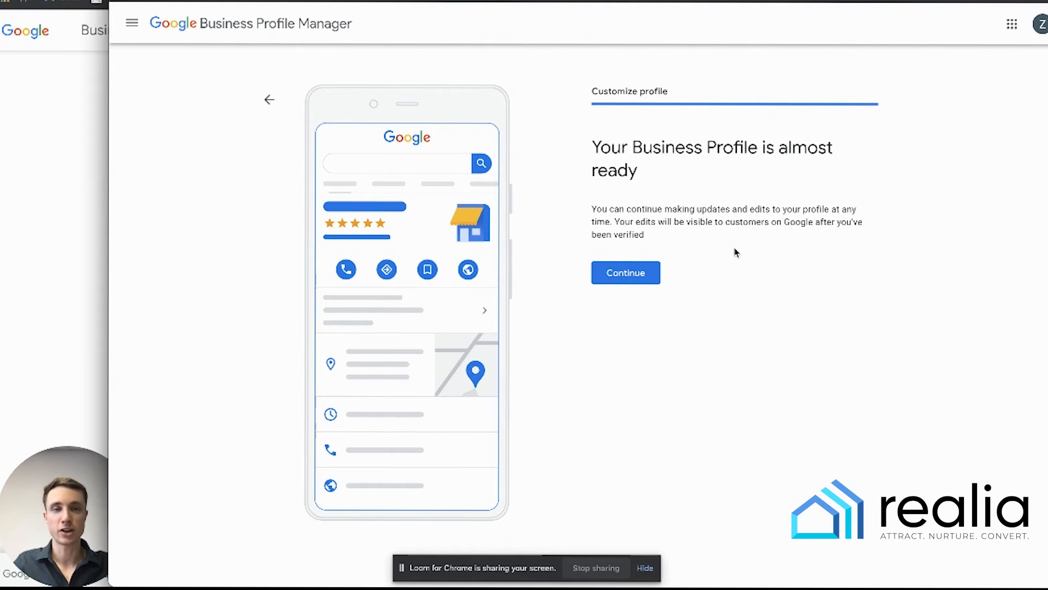
left_click(625, 272)
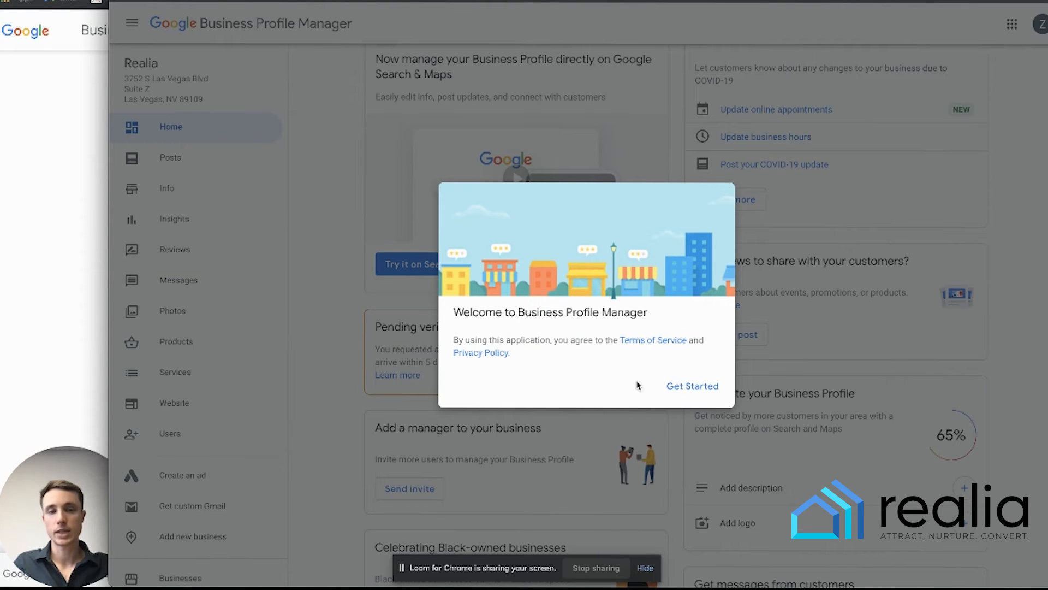
- Dismiss the welcome message and look over the Pending verification notice
left_click(687, 387)
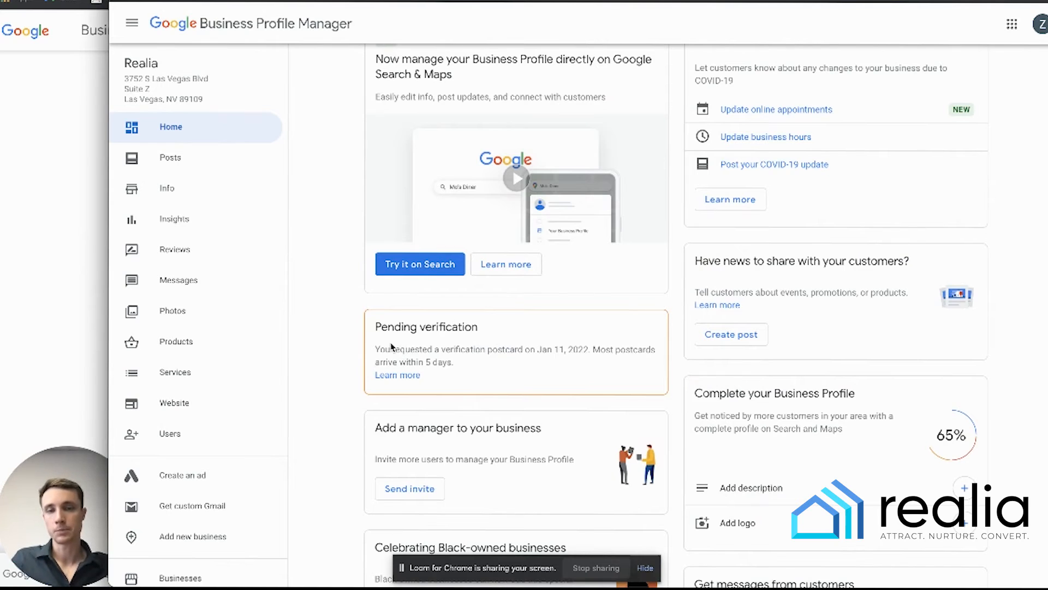
left_click_drag(378, 327, 491, 336)
left_click(473, 329)
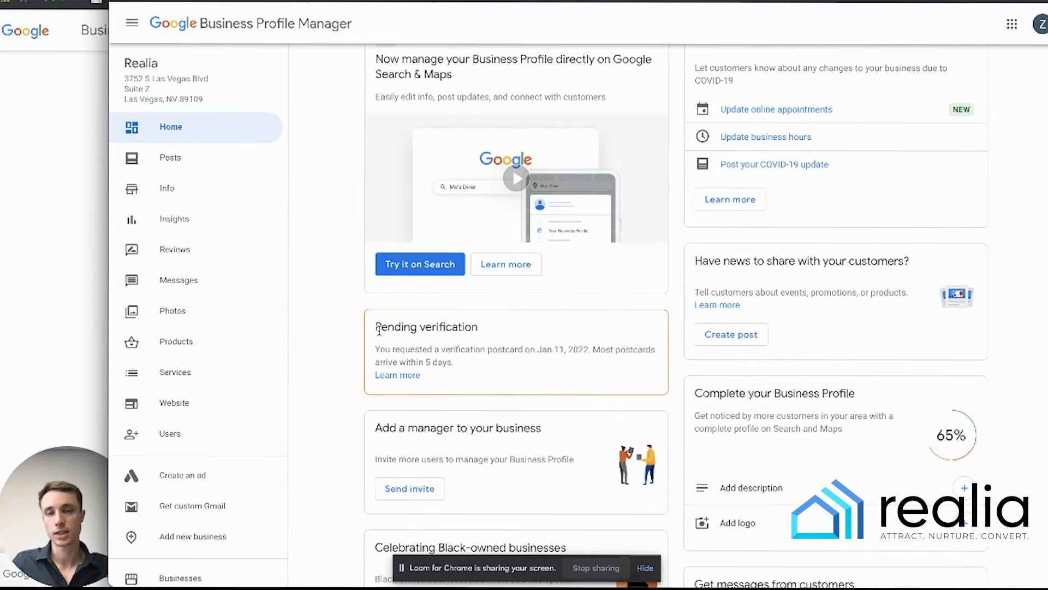
left_click_drag(376, 329, 481, 333)
left_click(509, 340)
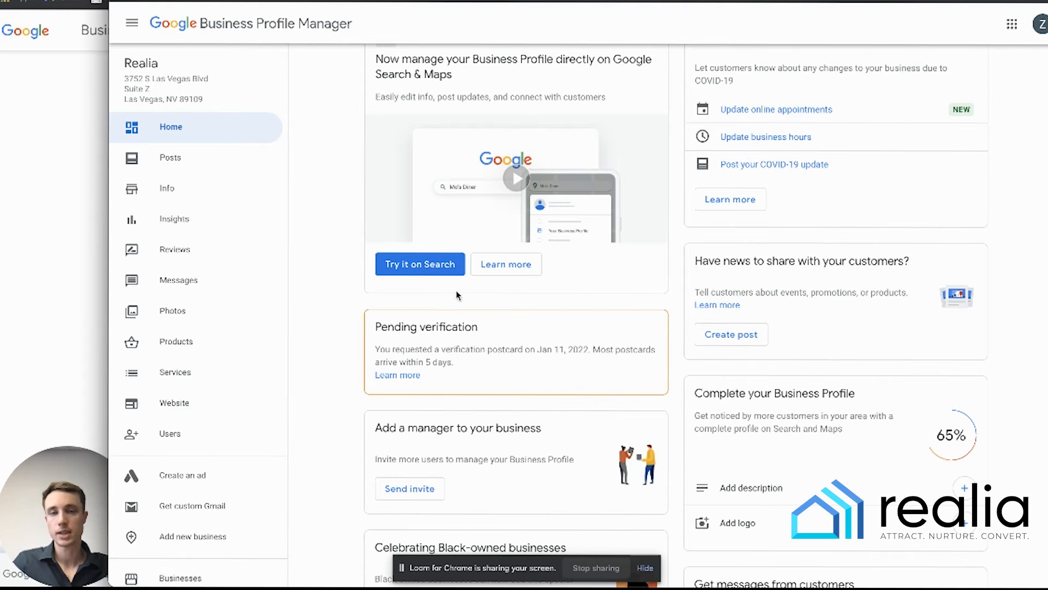
- Open Realia's Info page and start editing the From the business attributes
left_click(191, 195)
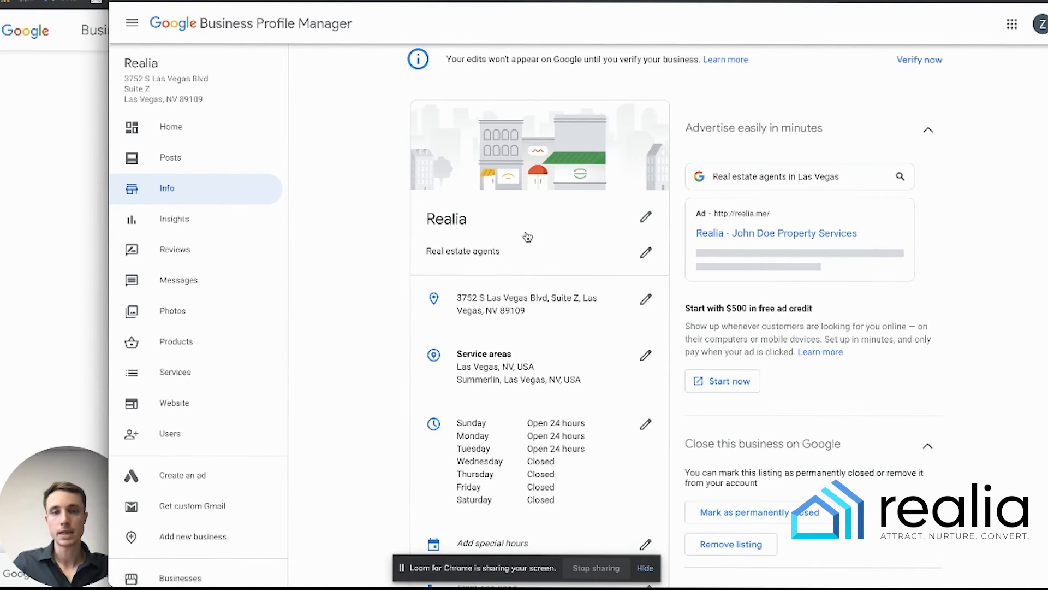
scroll(620, 271, "down", 4)
scroll(620, 272, "down", 3)
scroll(620, 273, "down", 3)
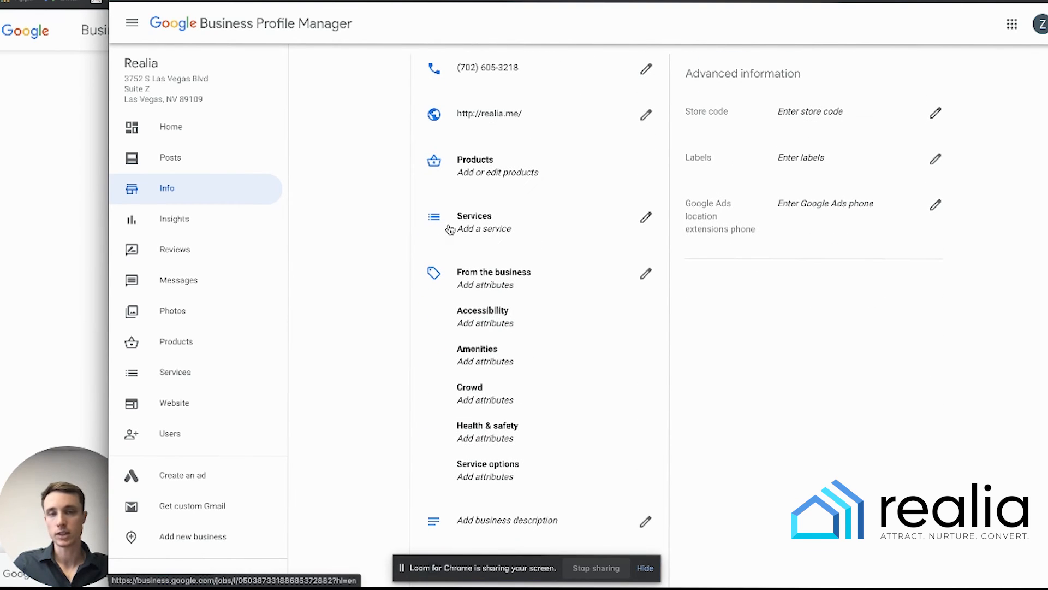
scroll(581, 241, "down", 1)
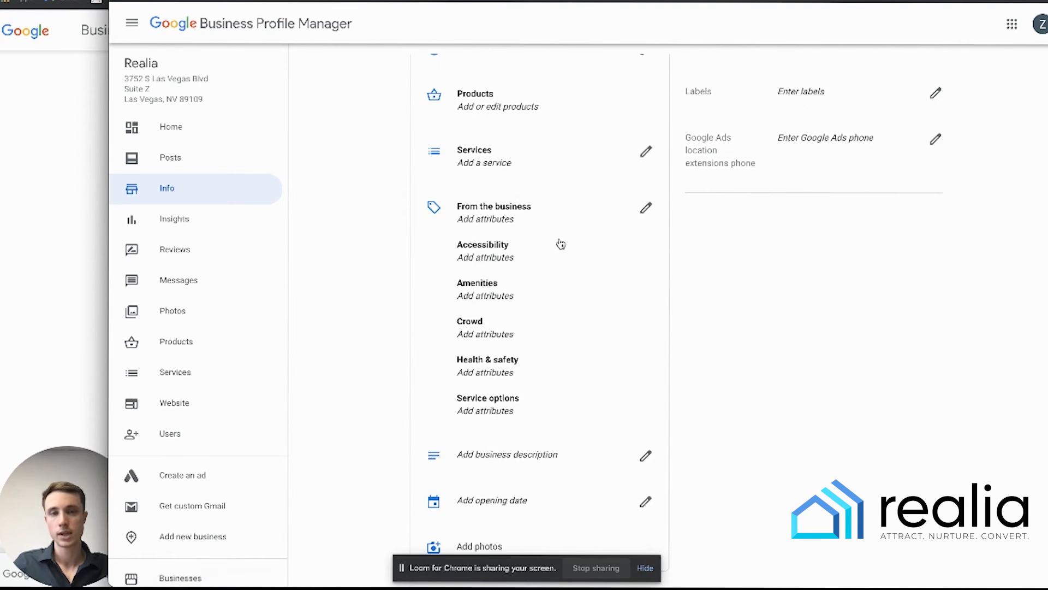
left_click(645, 203)
- Add Online appointments as a service option and apply the change
scroll(557, 349, "down", 3)
scroll(557, 350, "up", 3)
scroll(548, 328, "down", 3)
scroll(549, 327, "down", 5)
left_click(689, 516)
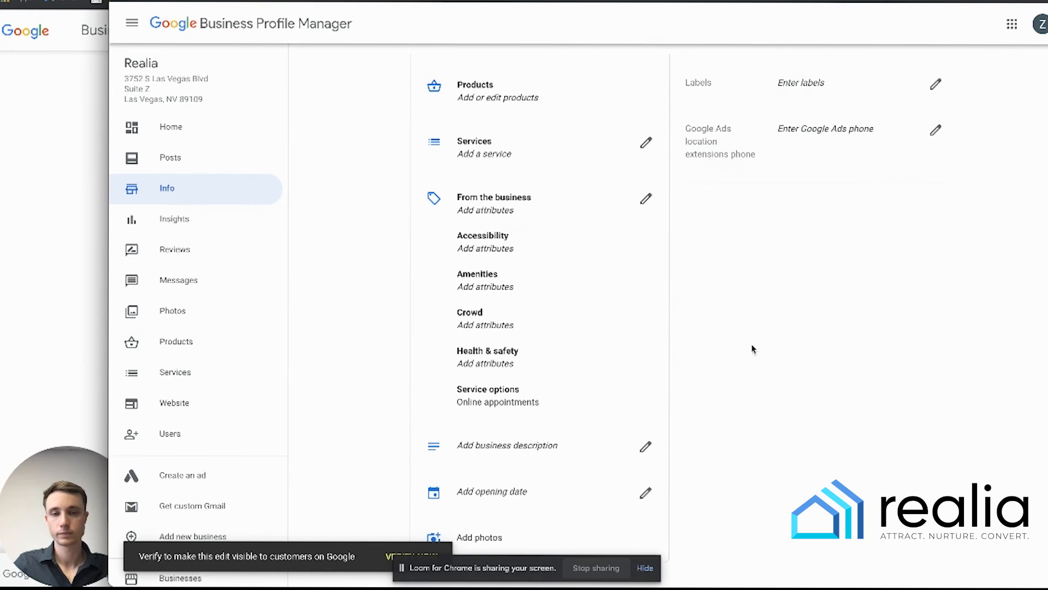
scroll(606, 358, "down", 1)
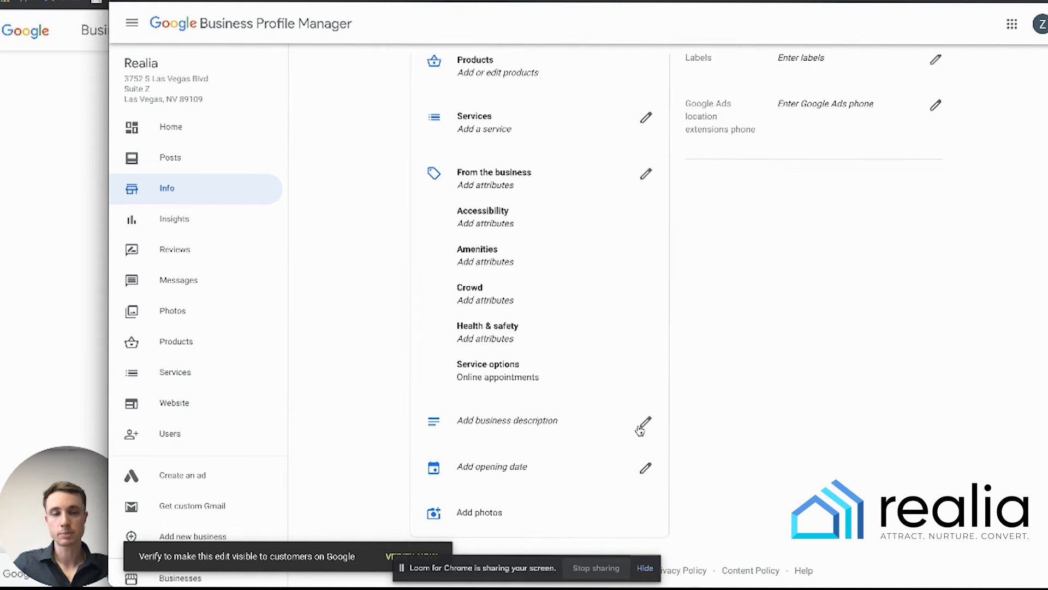
scroll(846, 398, "up", 5)
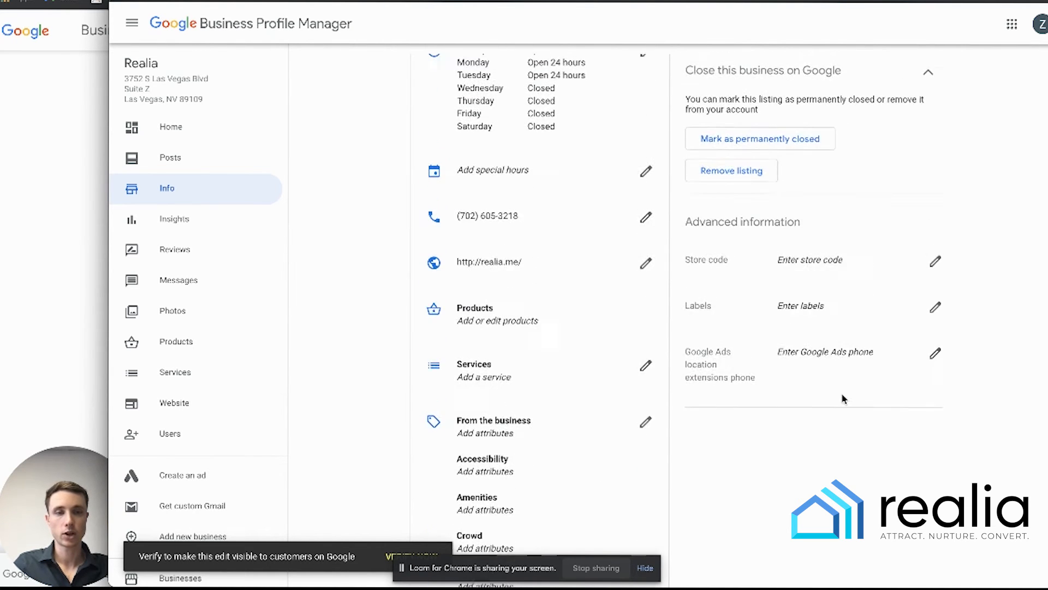
scroll(837, 403, "up", 5)
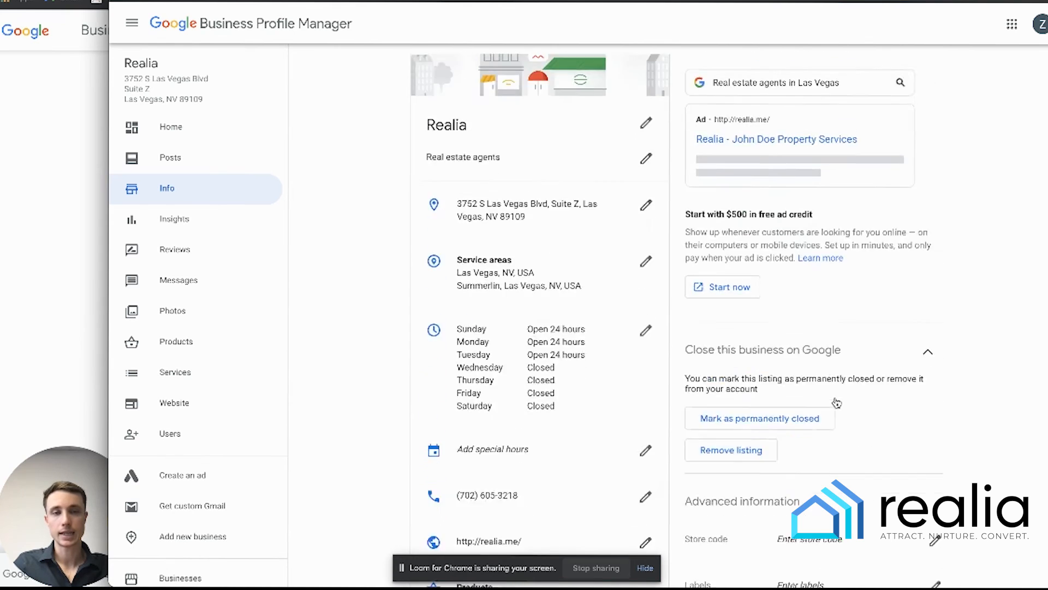
scroll(844, 396, "up", 2)
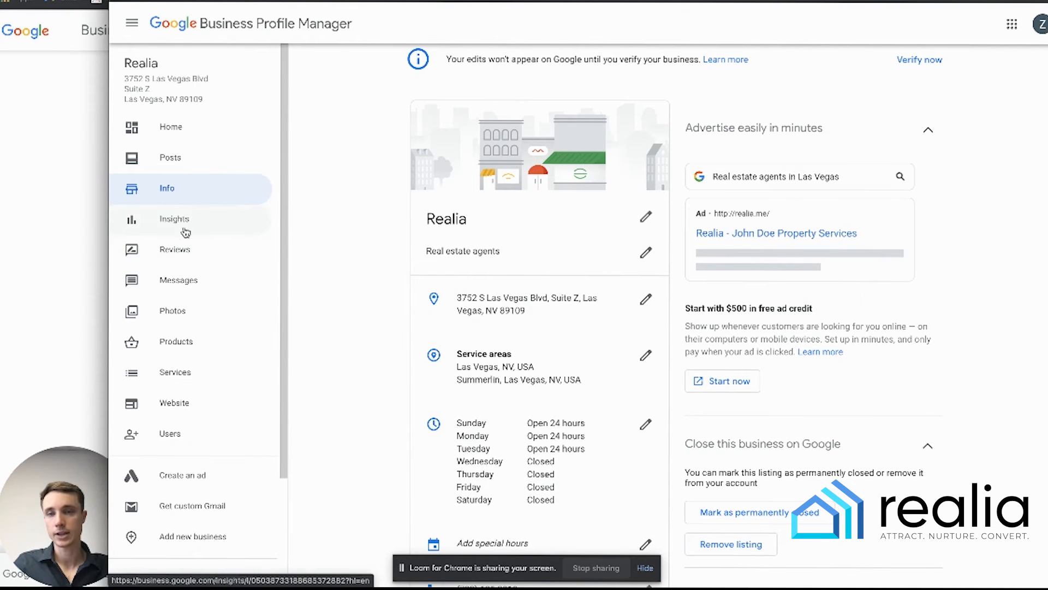
- View Realia's Reviews page, then switch to Insights, which requires verification first
left_click(183, 248)
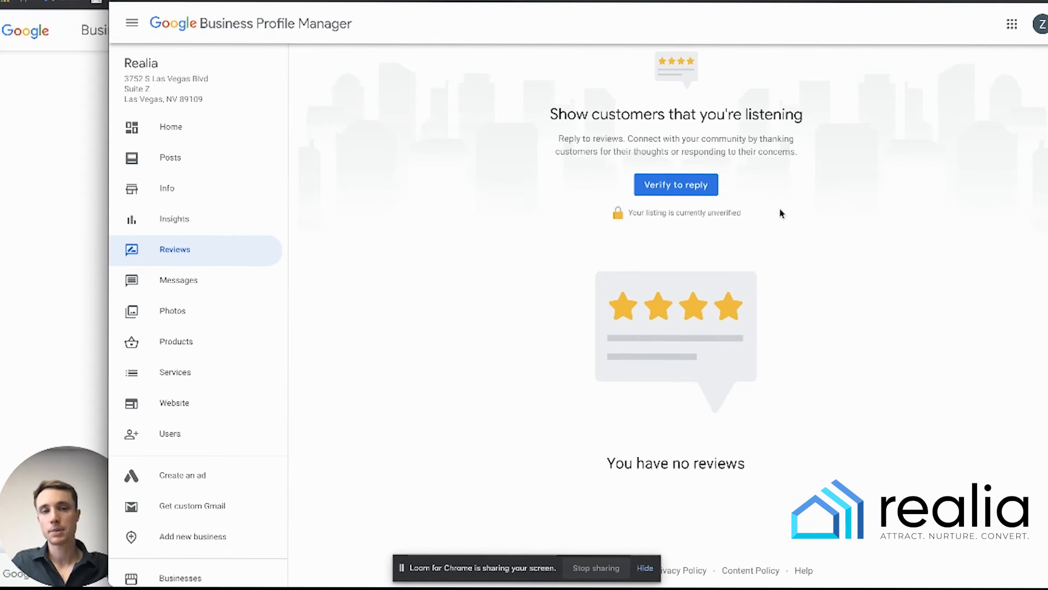
left_click_drag(663, 213, 789, 233)
left_click(789, 233)
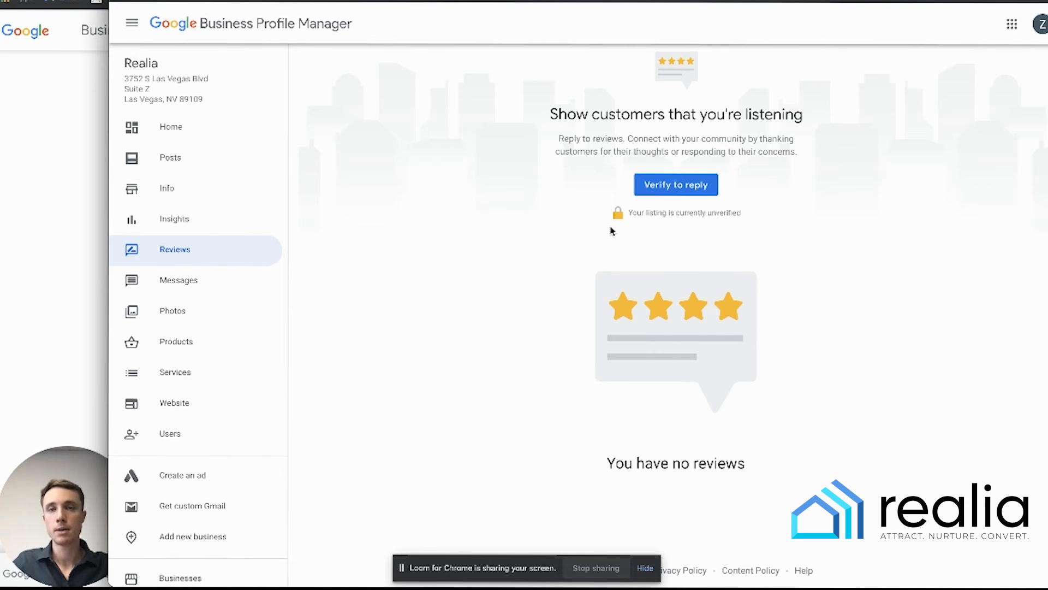
left_click(205, 220)
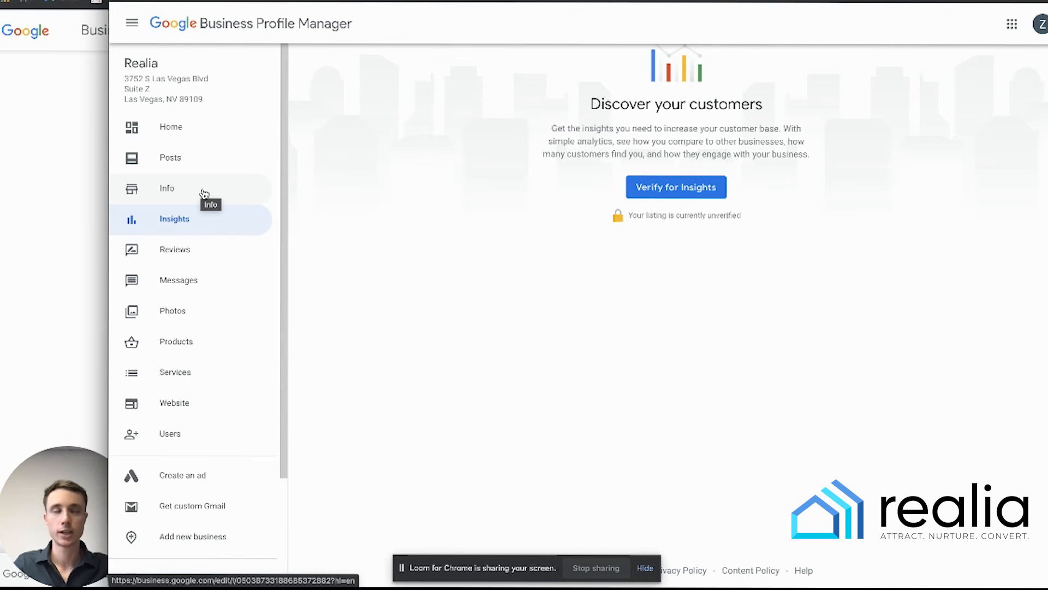
- On Realia's Posts page, close the 'Create an offer post' announcement and choose 'Create your first post'
left_click(218, 165)
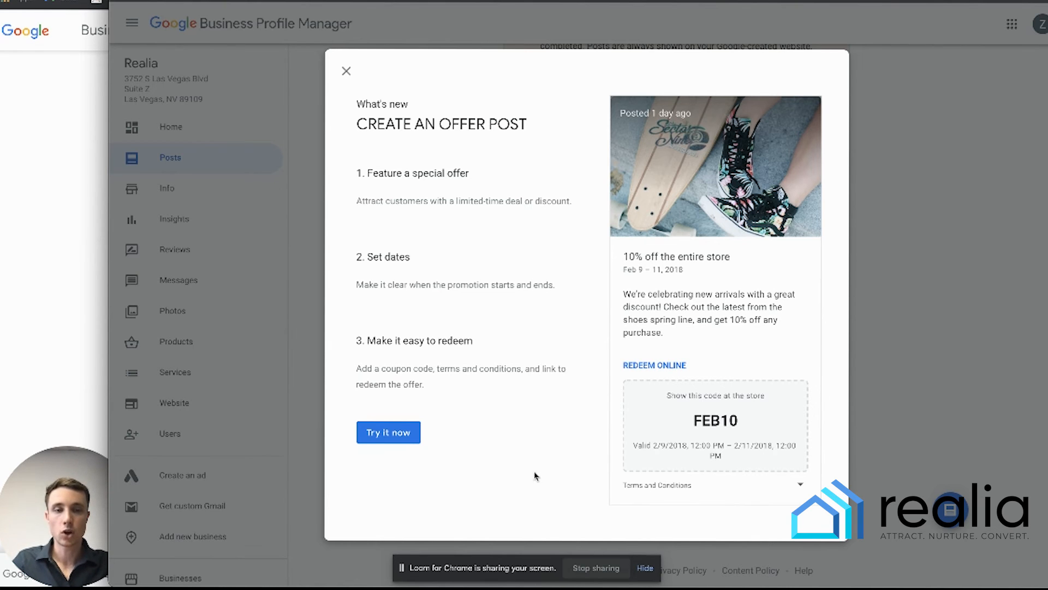
left_click(346, 71)
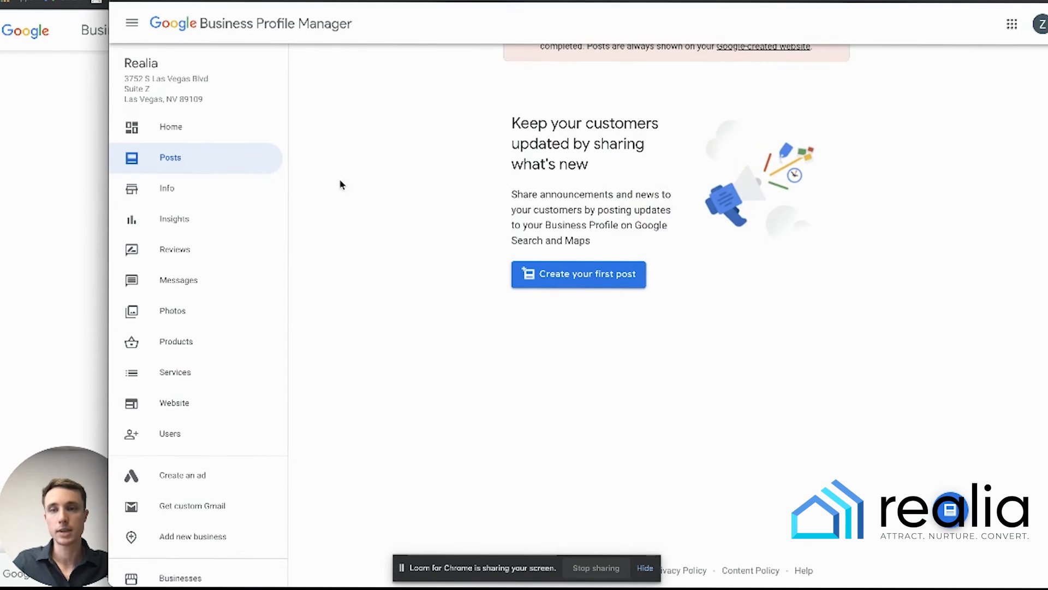
left_click(194, 163)
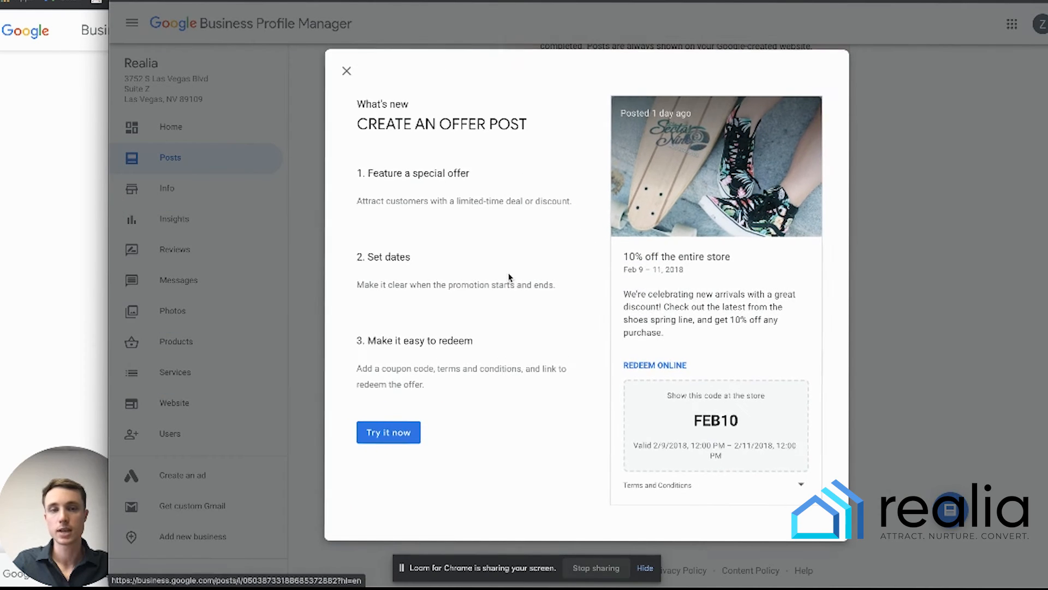
left_click(346, 71)
left_click(595, 275)
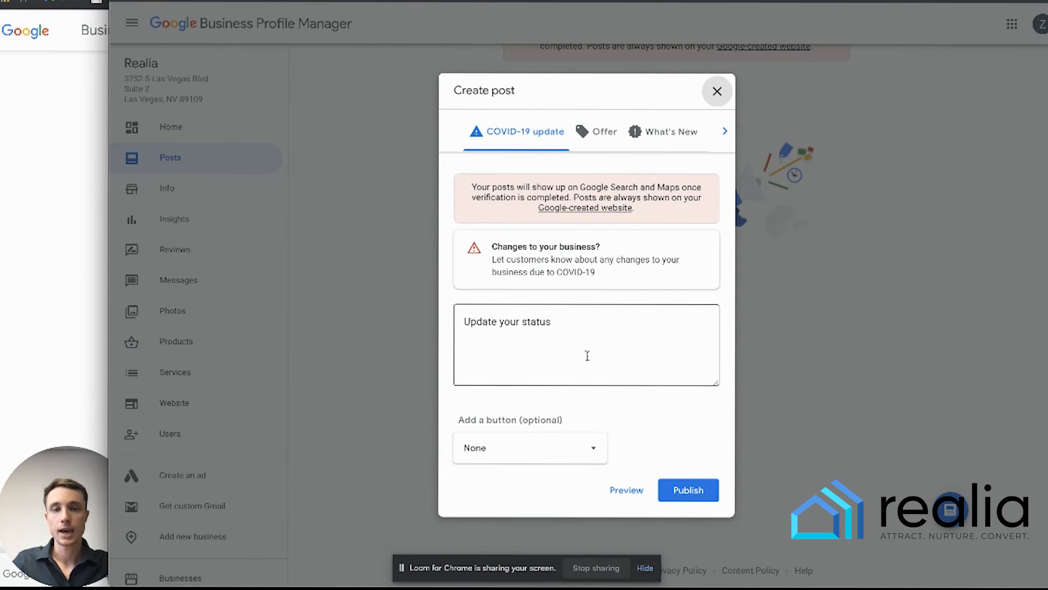
left_click(575, 323)
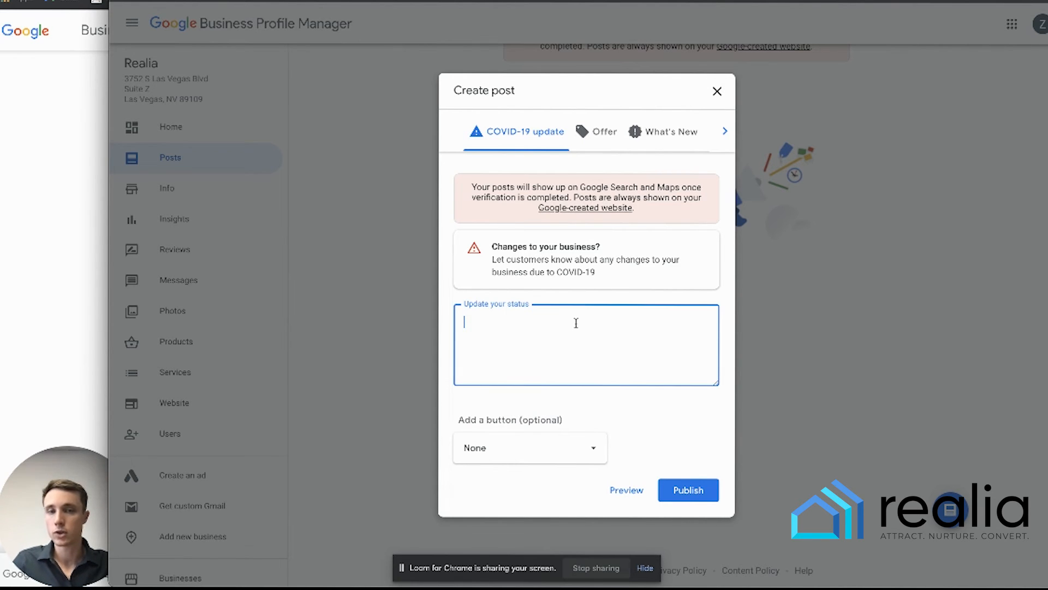
left_click(482, 131)
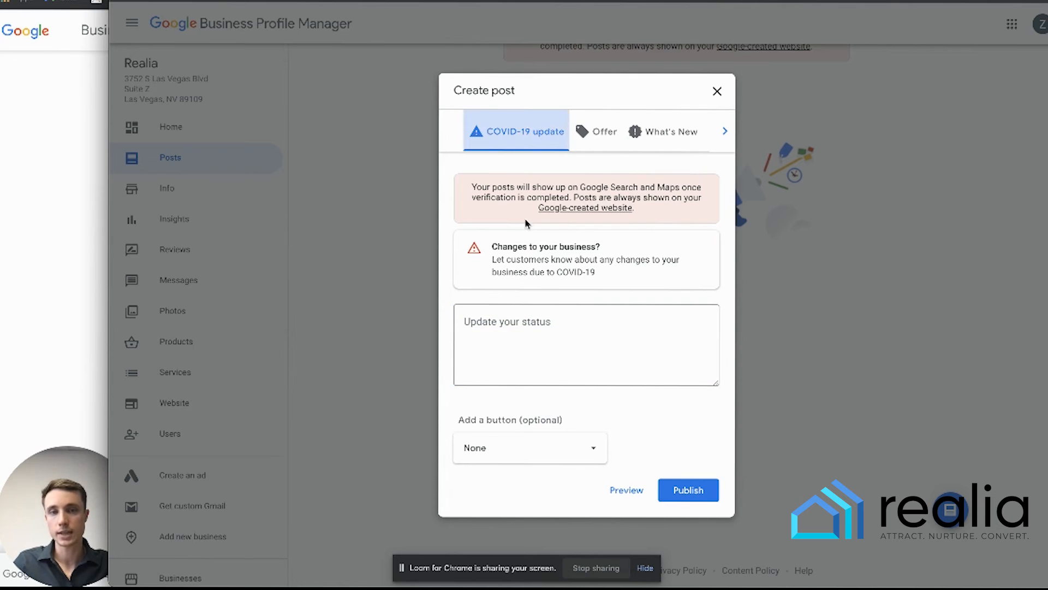
left_click(510, 322)
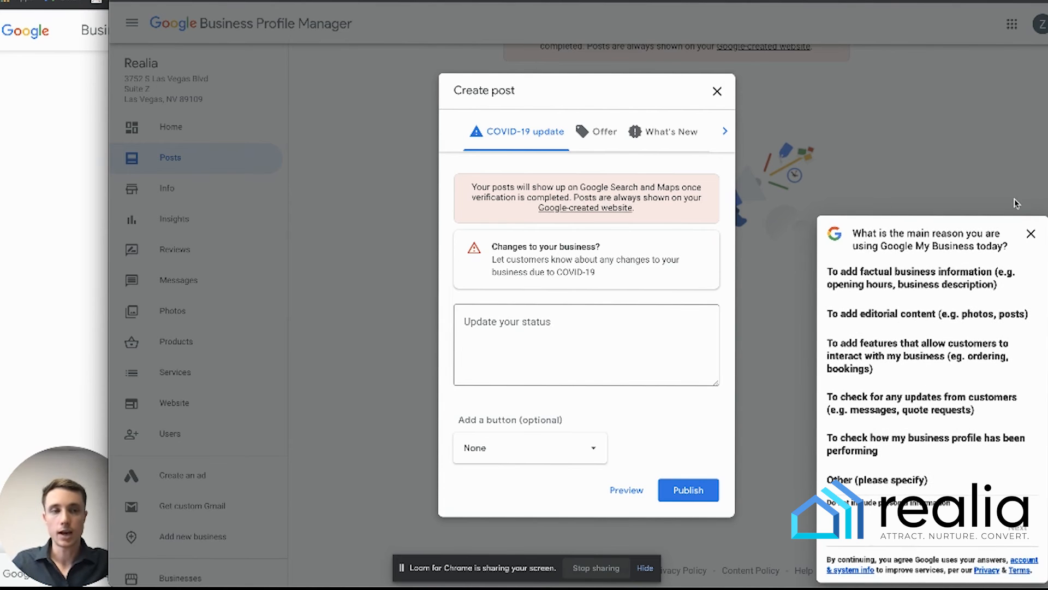
left_click(1030, 233)
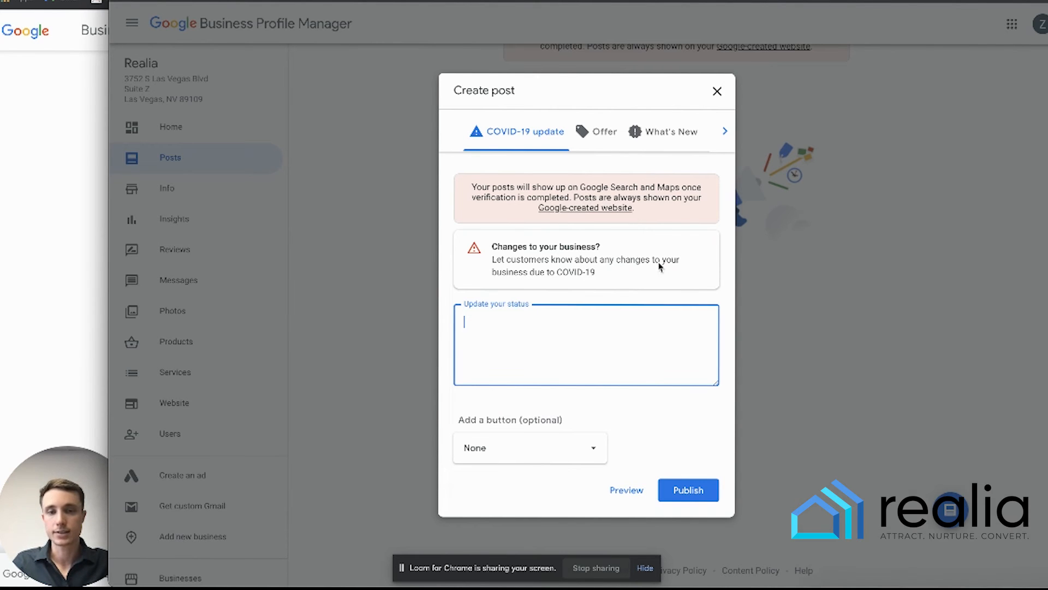
- Browse the Offer, What's New and Event post types in Create post
left_click(600, 133)
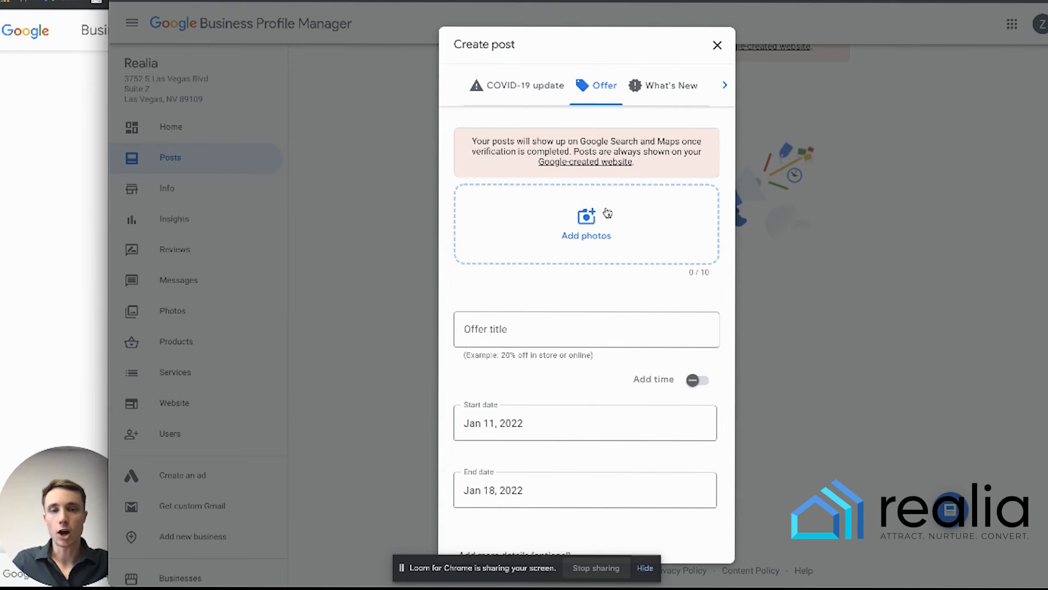
scroll(606, 213, "down", 2)
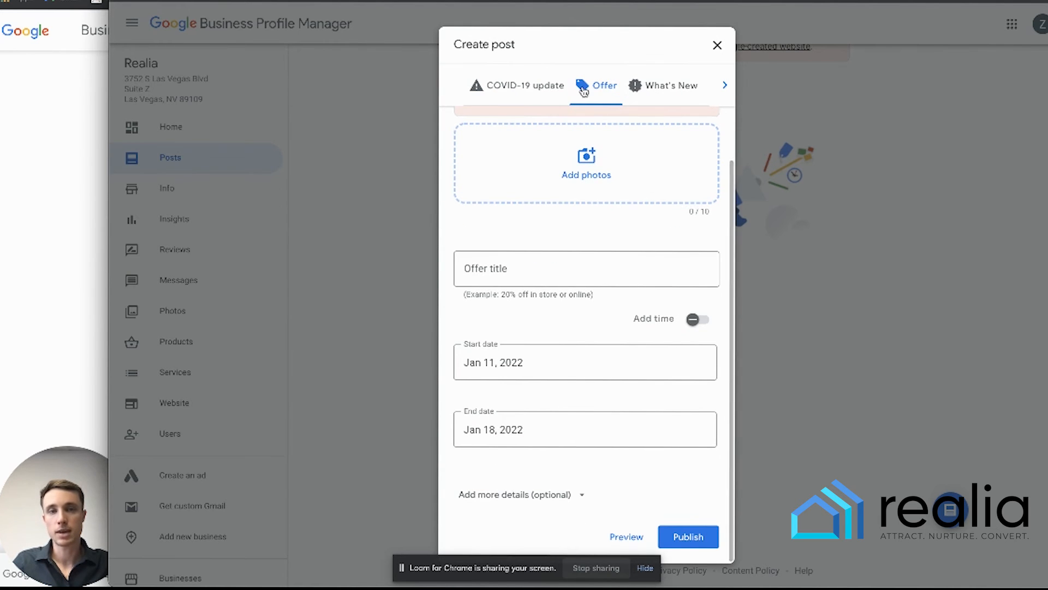
left_click(644, 85)
left_click(724, 132)
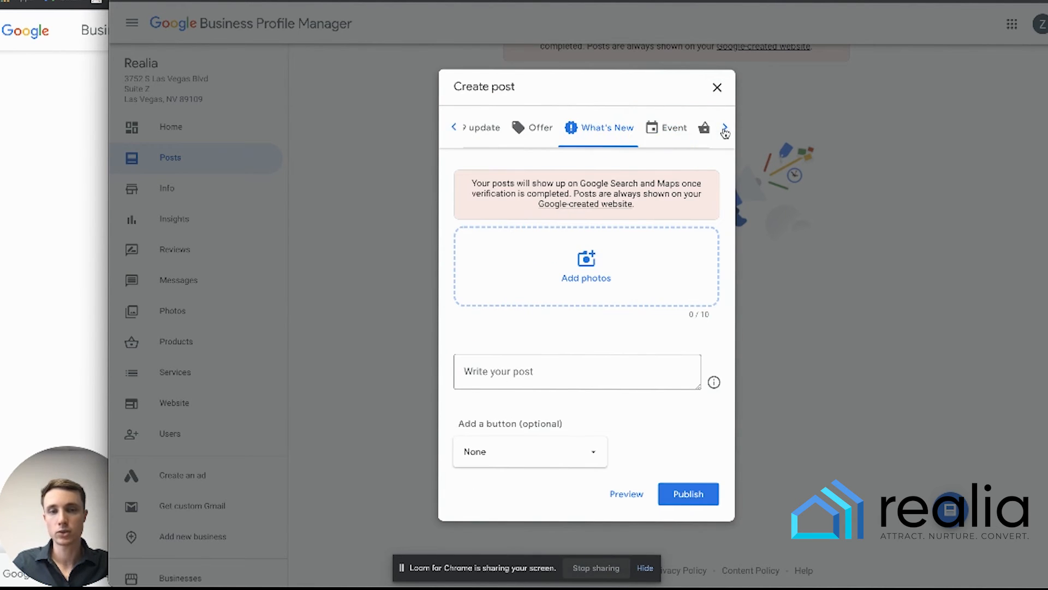
left_click(681, 135)
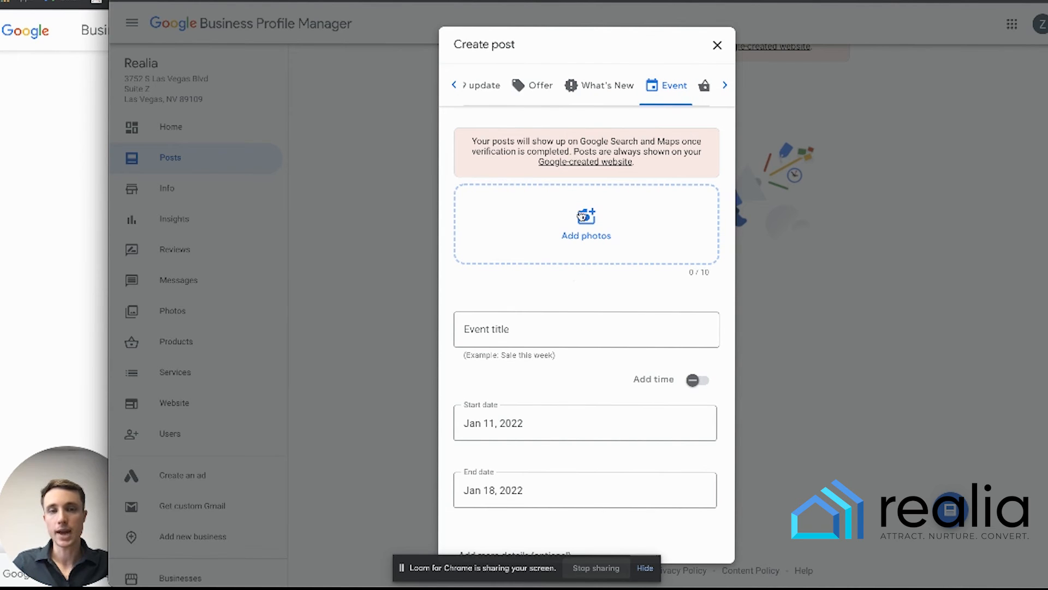
- Turn on Add time for the event, then return to What's New
left_click(579, 328)
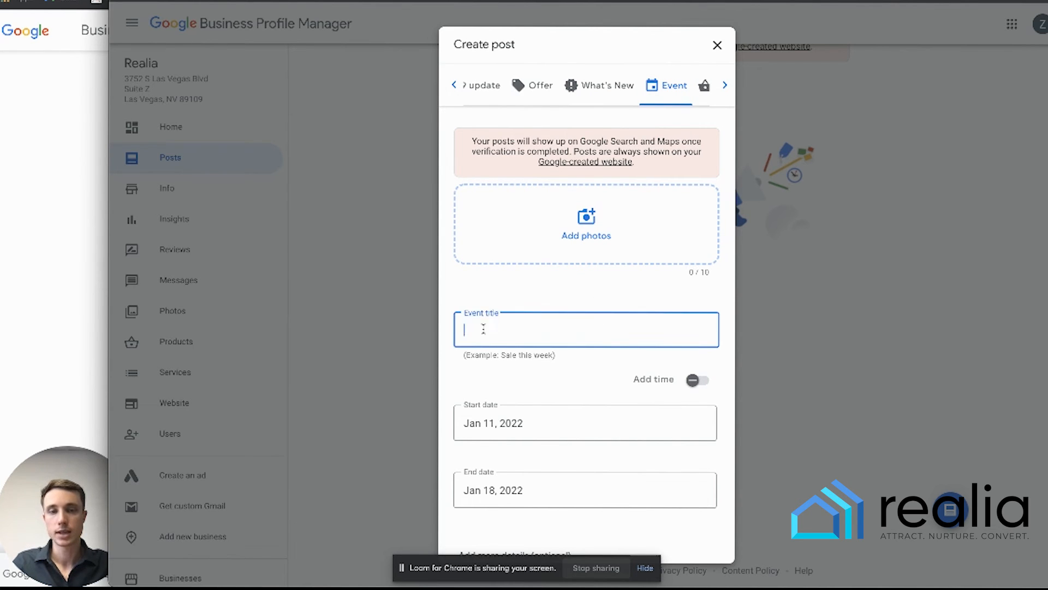
scroll(536, 429, "down", 2)
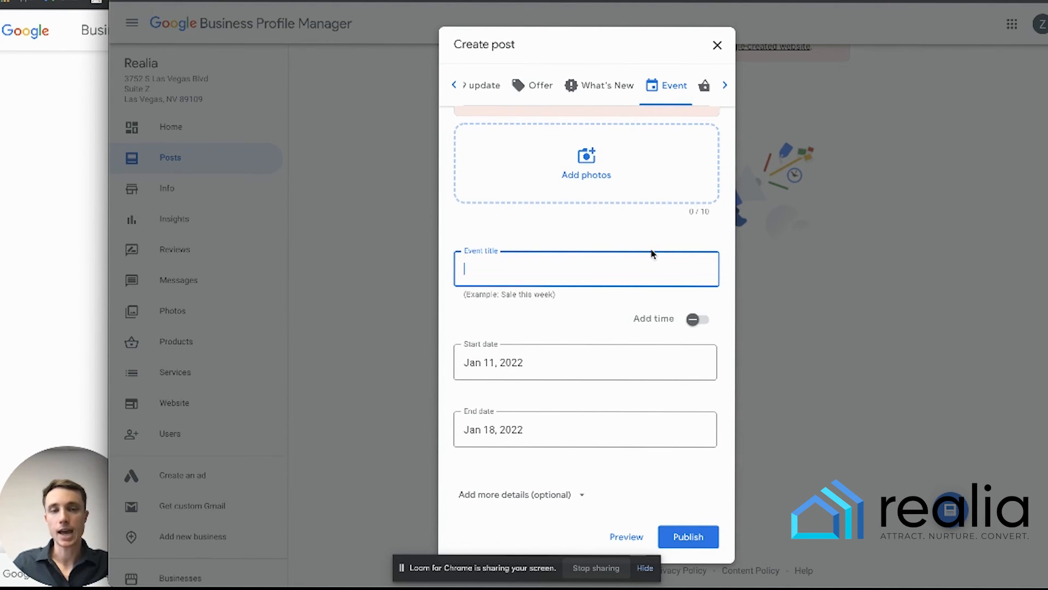
left_click(691, 322)
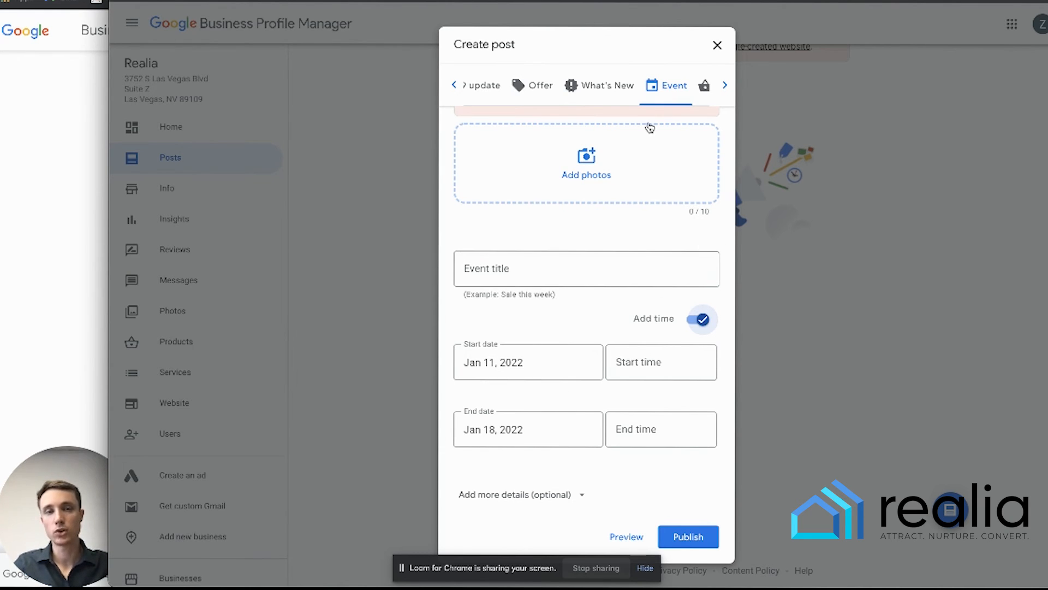
left_click(616, 98)
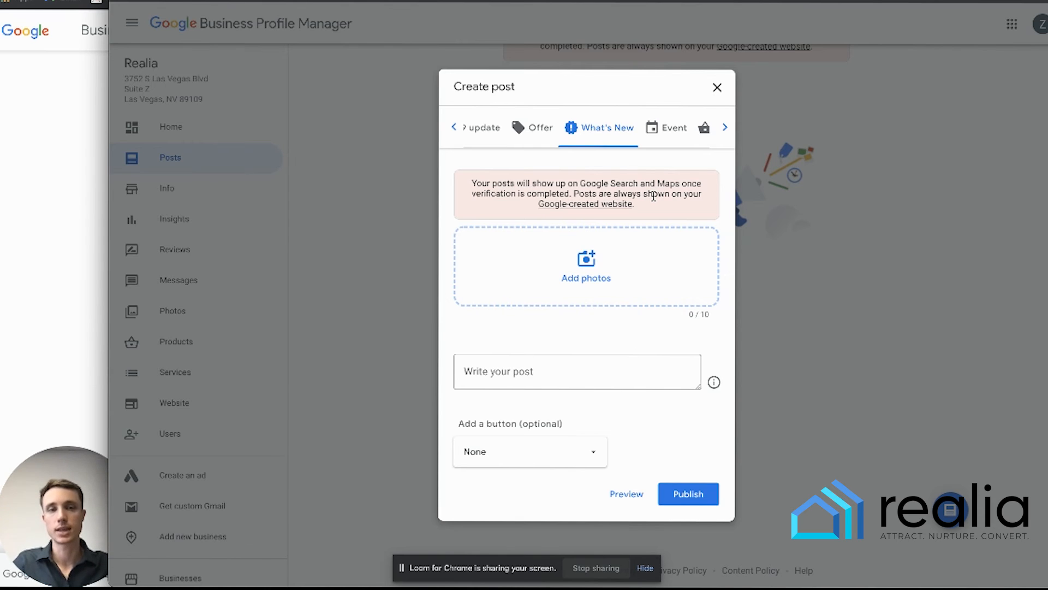
- Cycle through the Event, Offer, What's New and Product post types, then close Create post
left_click(654, 130)
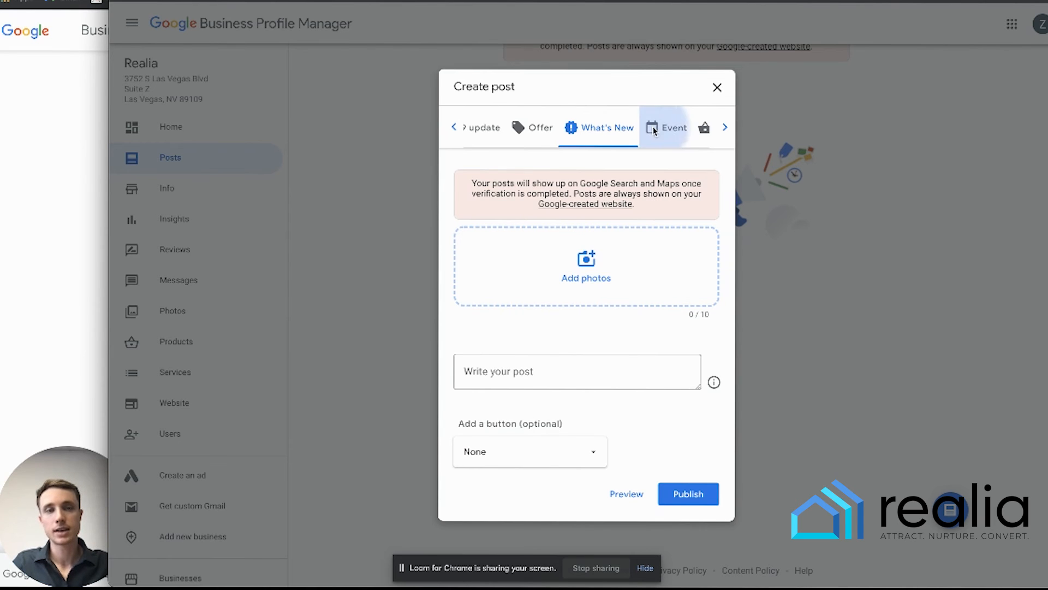
left_click(535, 87)
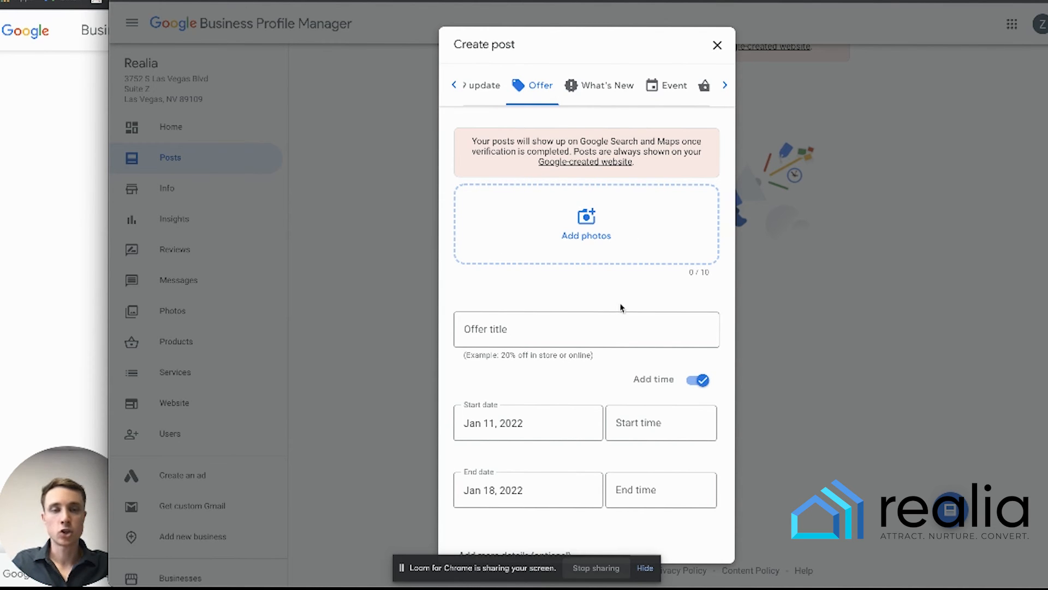
scroll(600, 336, "down", 1)
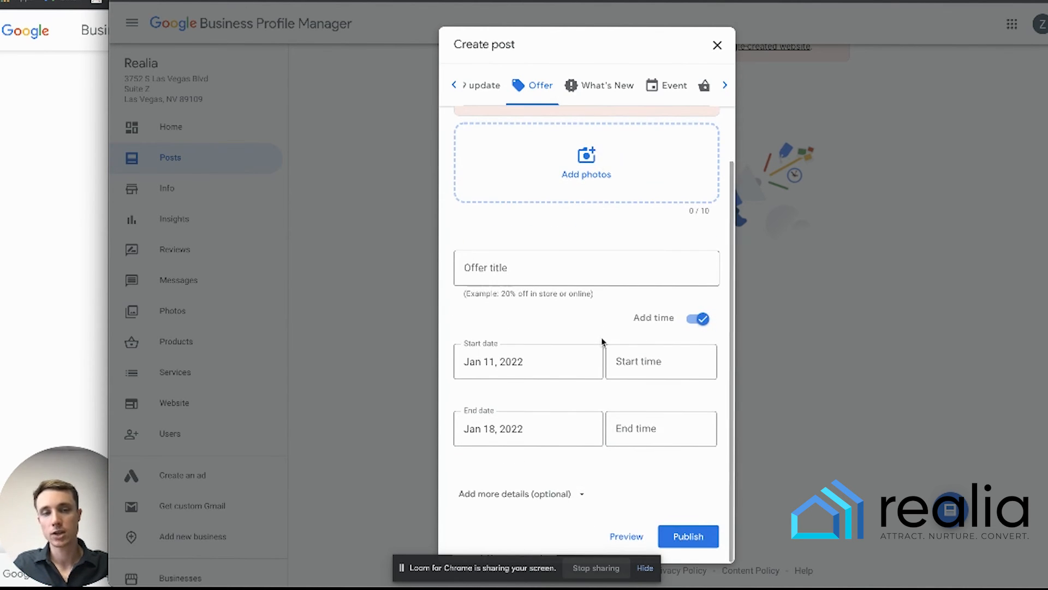
scroll(601, 339, "up", 1)
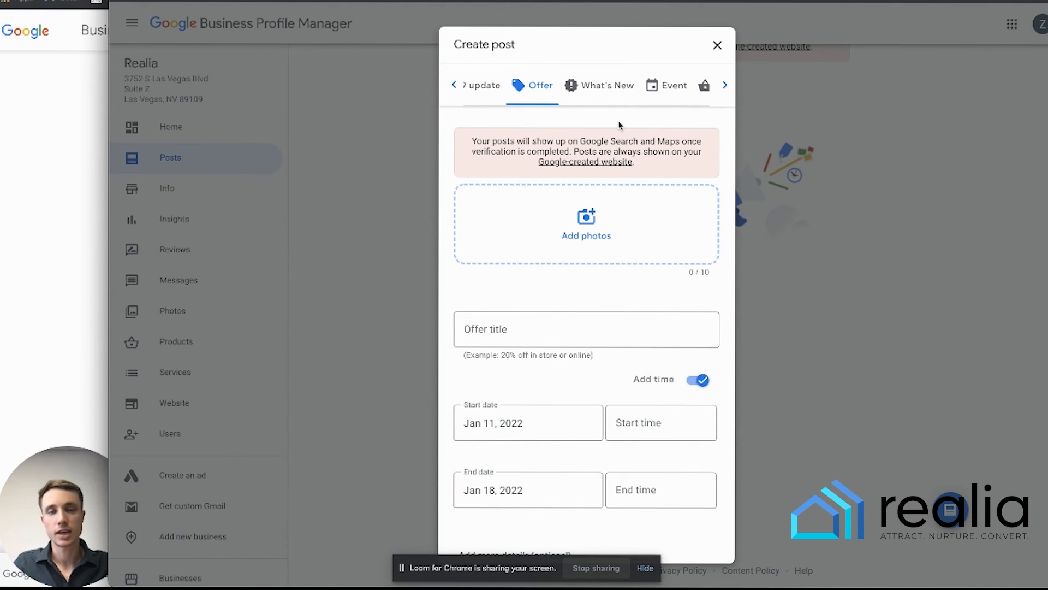
left_click(579, 87)
left_click(671, 132)
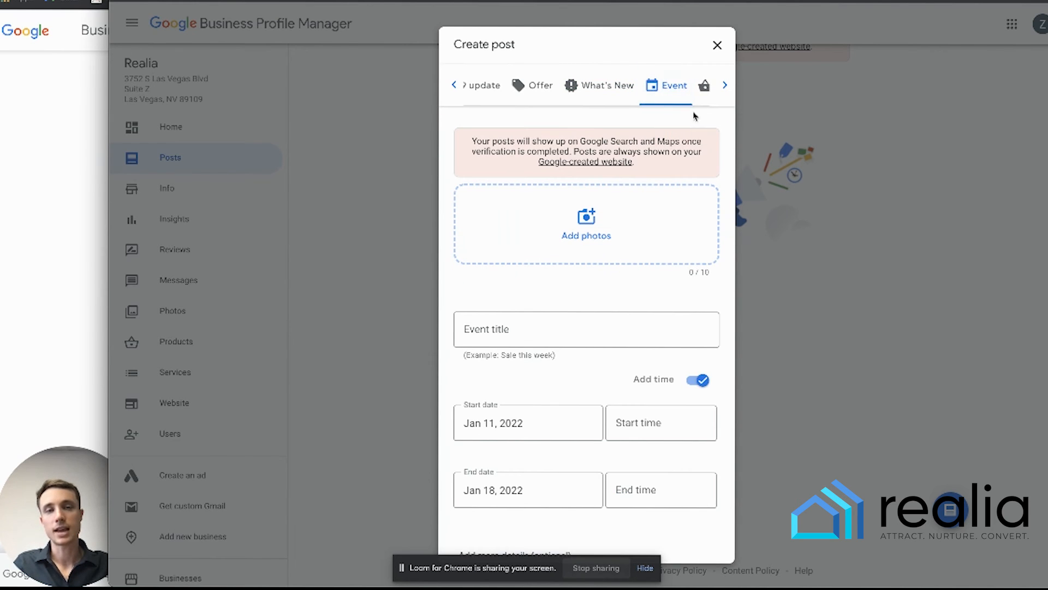
left_click(702, 84)
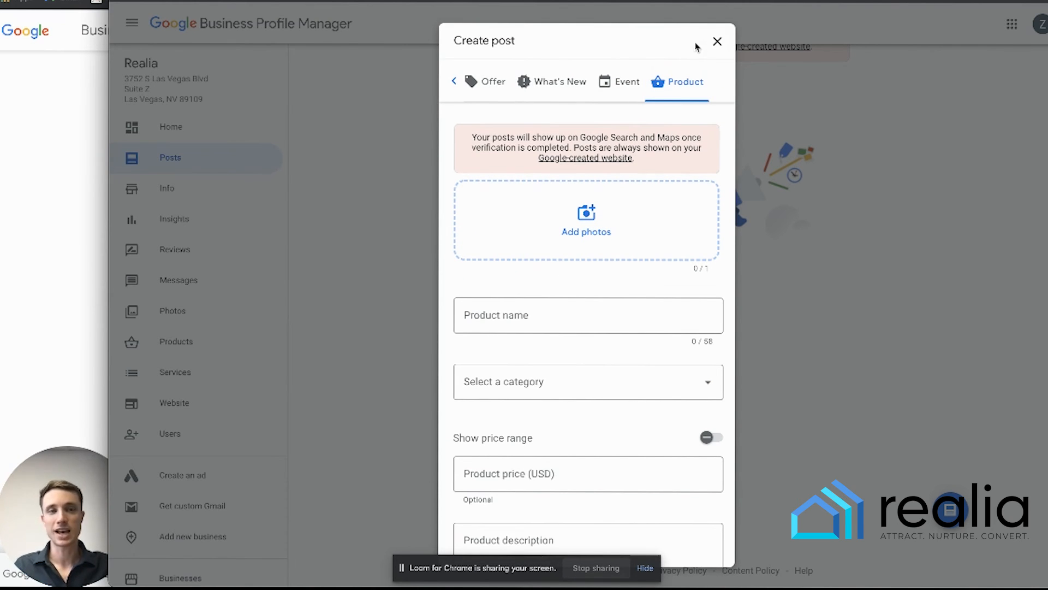
left_click(716, 42)
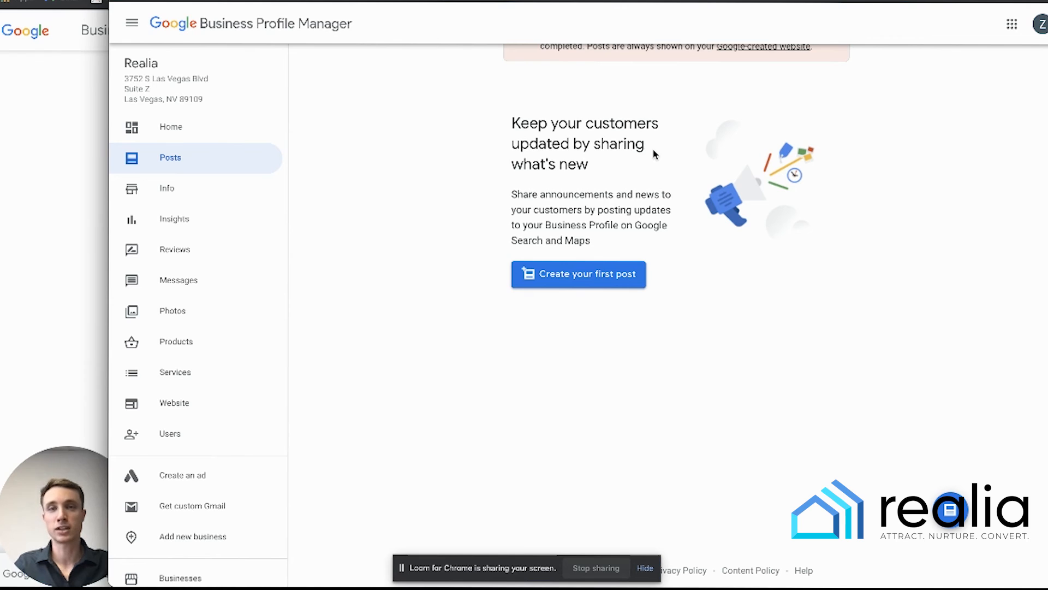